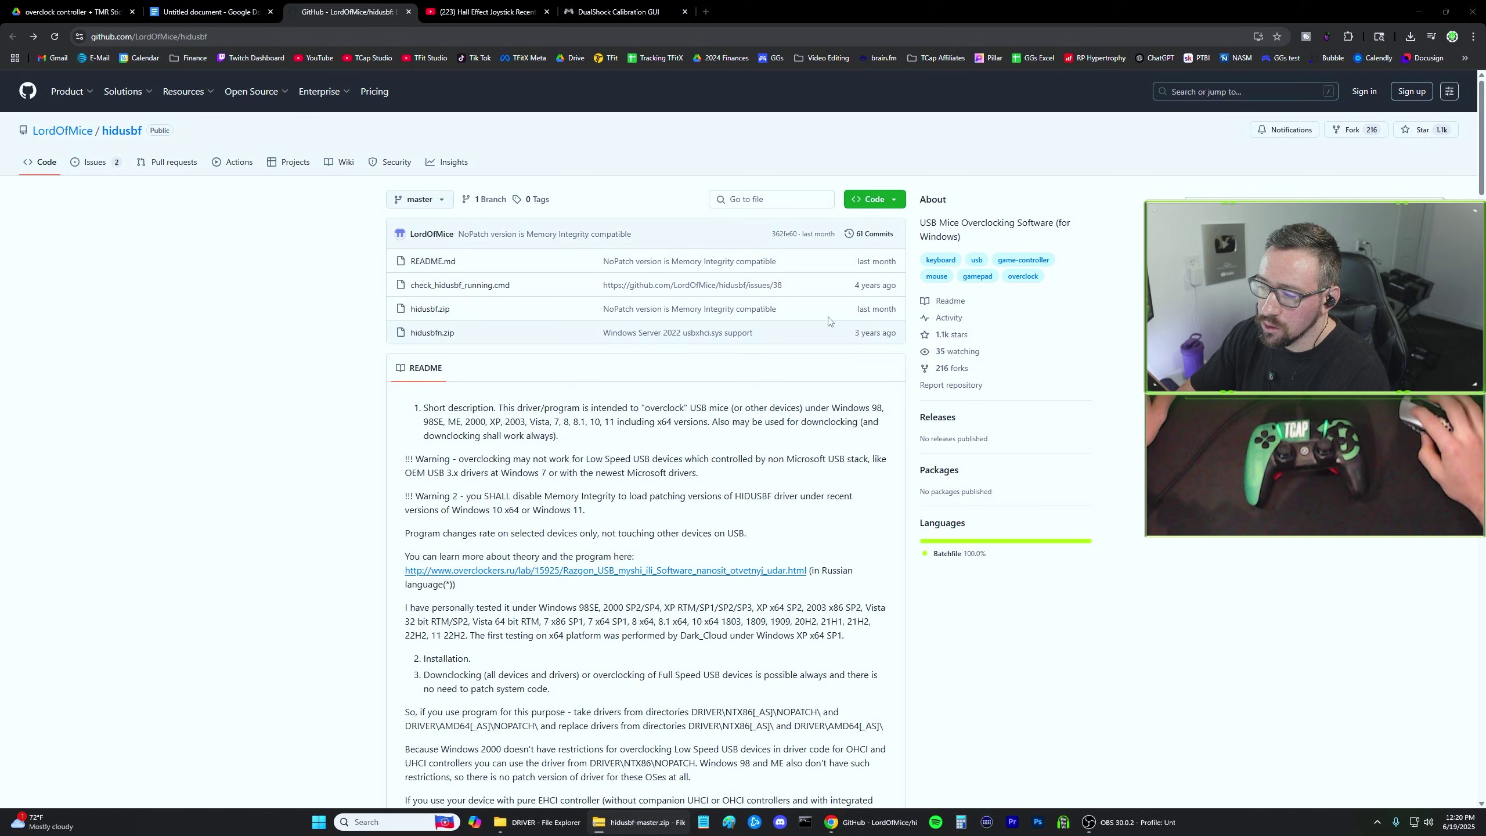
Open the downloaded hidusbf-master.zip and go into the DRIVER folder of hidusbf
{"action": "left_click", "coordinate": [893, 201]}
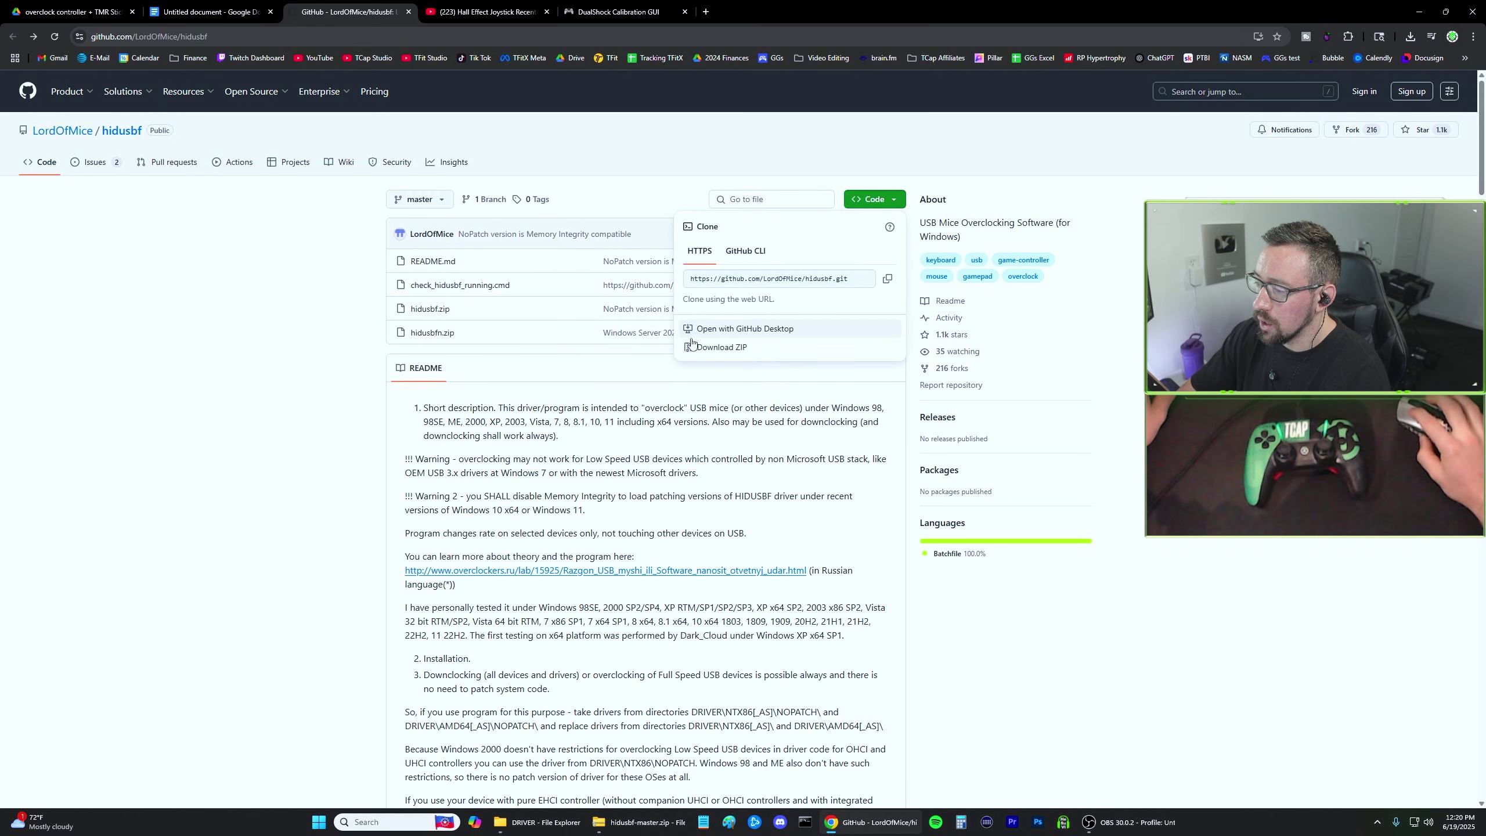
{"action": "left_click", "coordinate": [891, 200]}
{"action": "left_click", "coordinate": [1409, 36]}
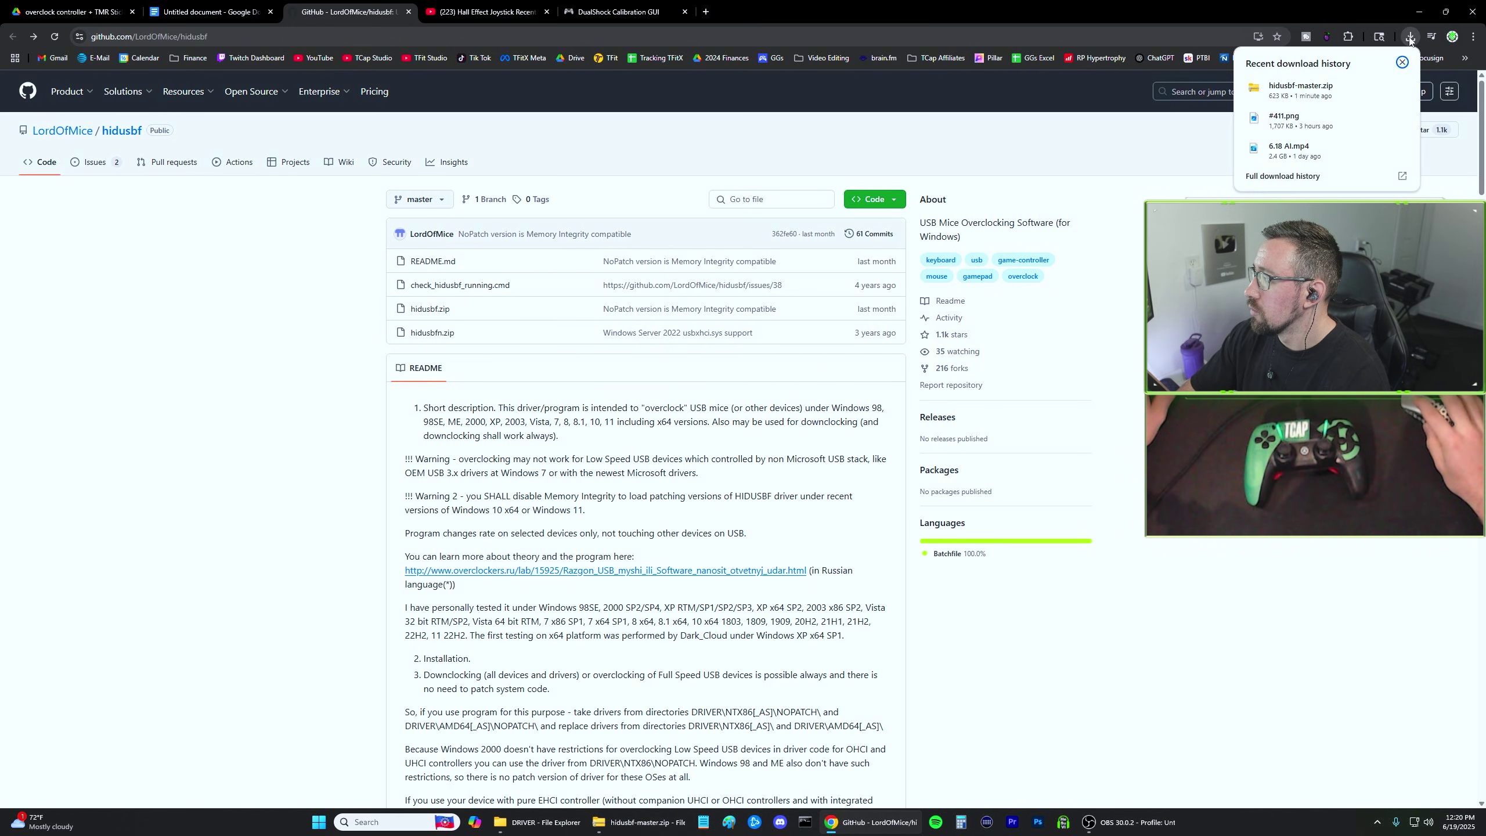
{"action": "left_click", "coordinate": [1316, 89]}
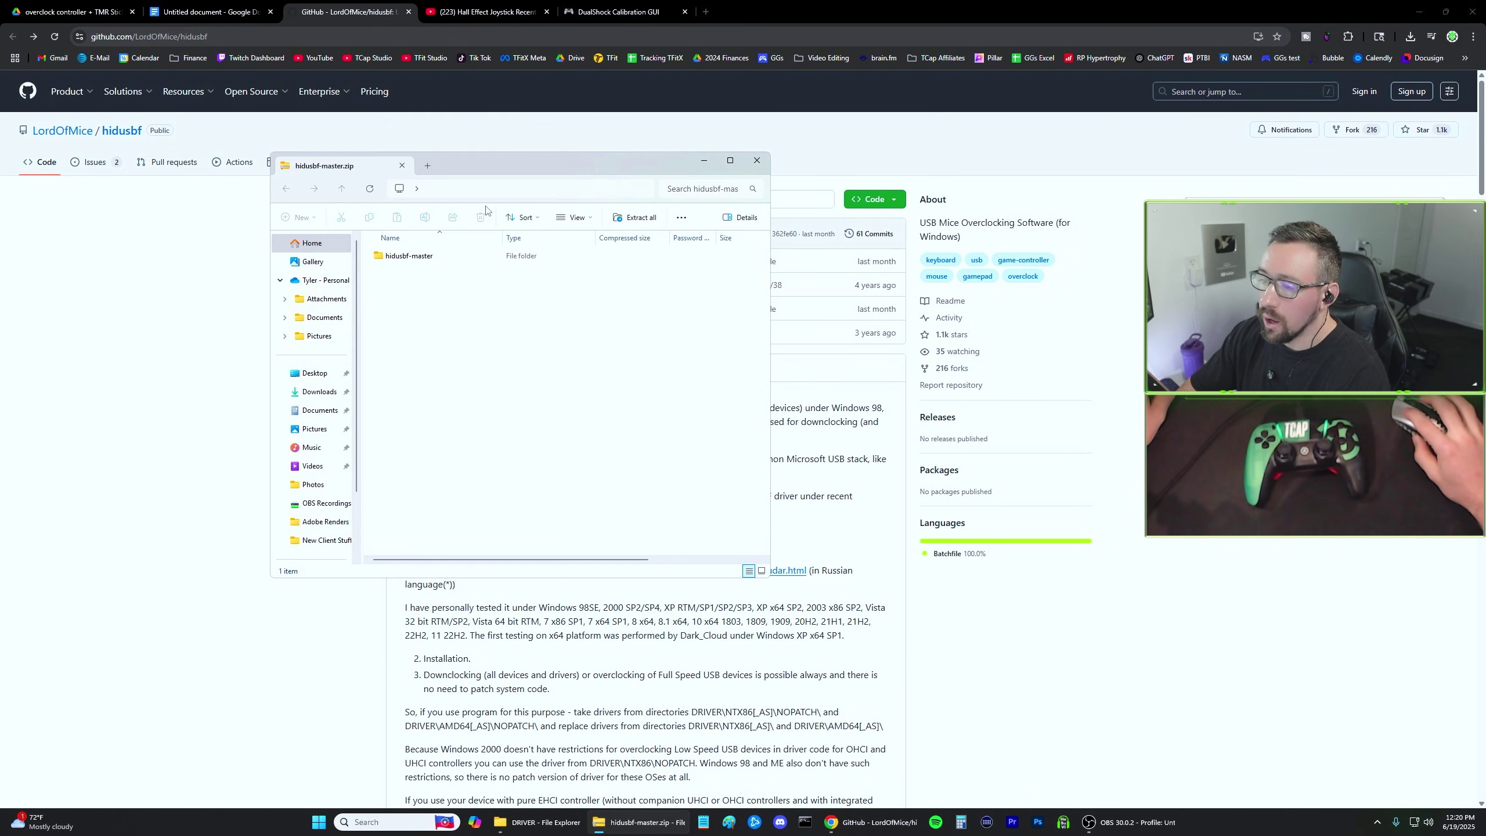
{"action": "double_click", "coordinate": [412, 258]}
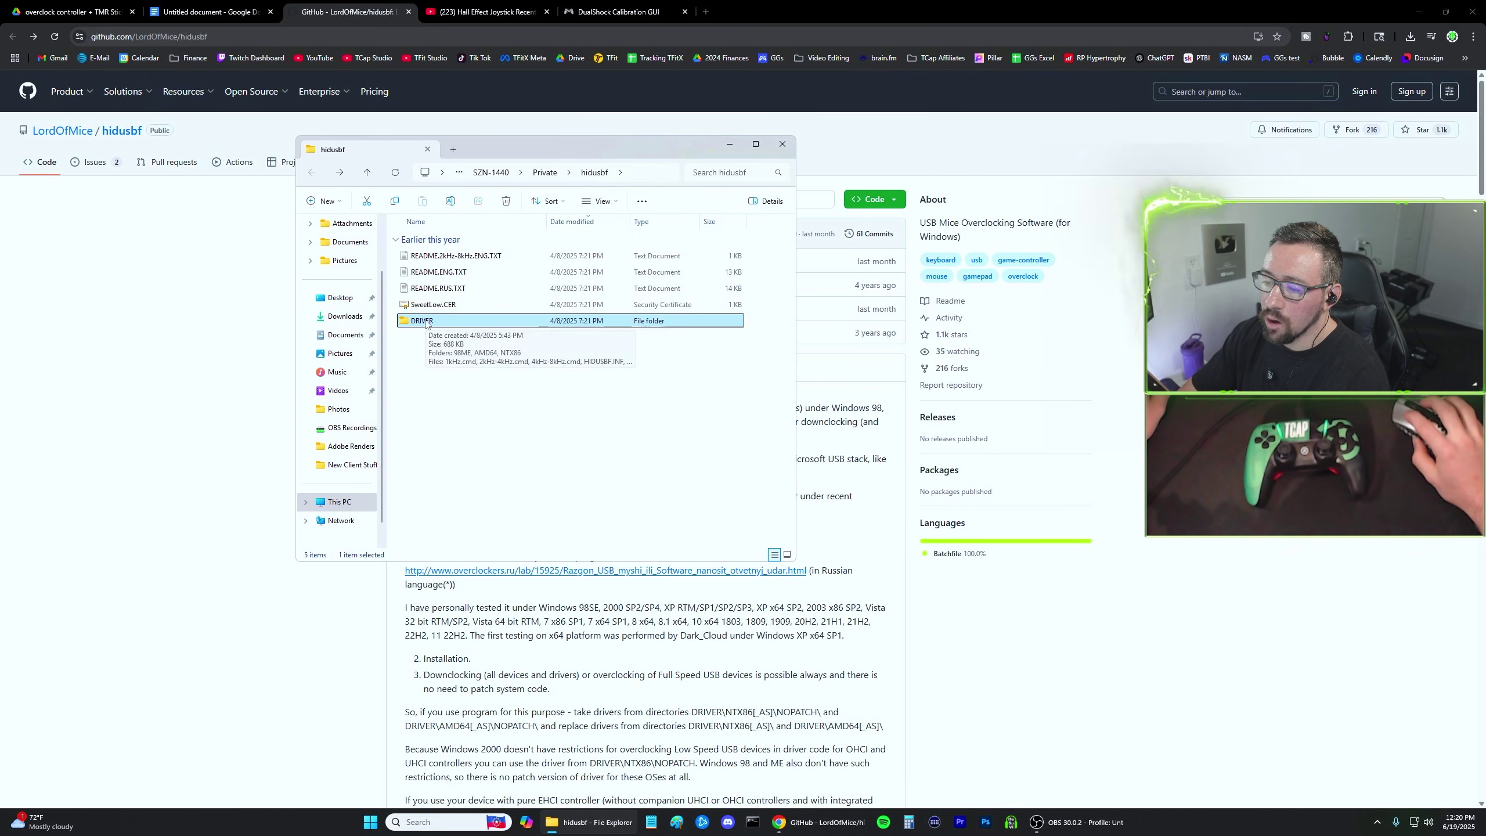
{"action": "double_click", "coordinate": [427, 323]}
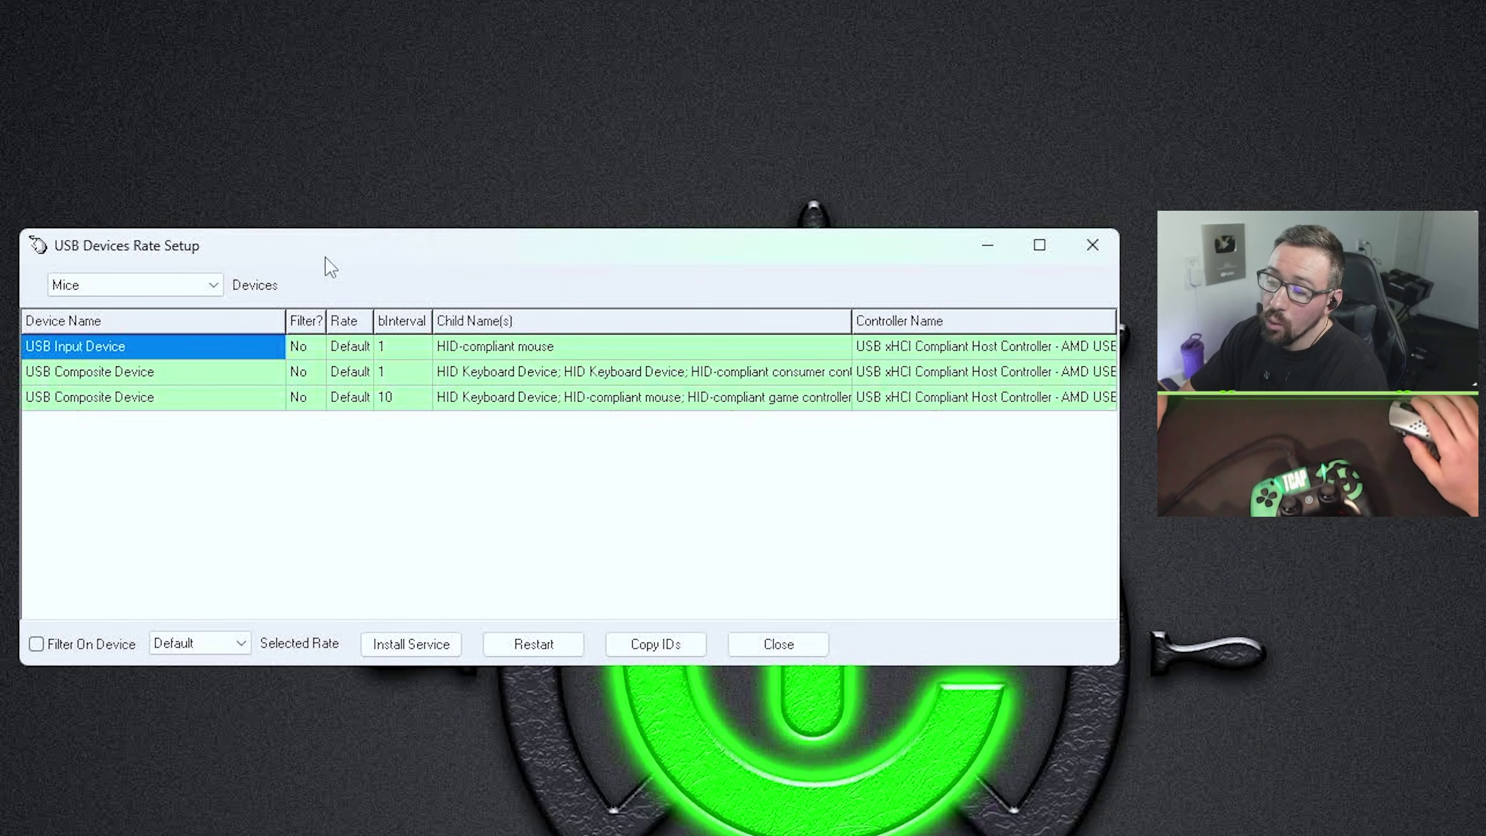
List all devices in USB Devices Rate Setup and enable the filter on the DualSense Wireless Controller with a rate of 8000
{"action": "left_click", "coordinate": [124, 289]}
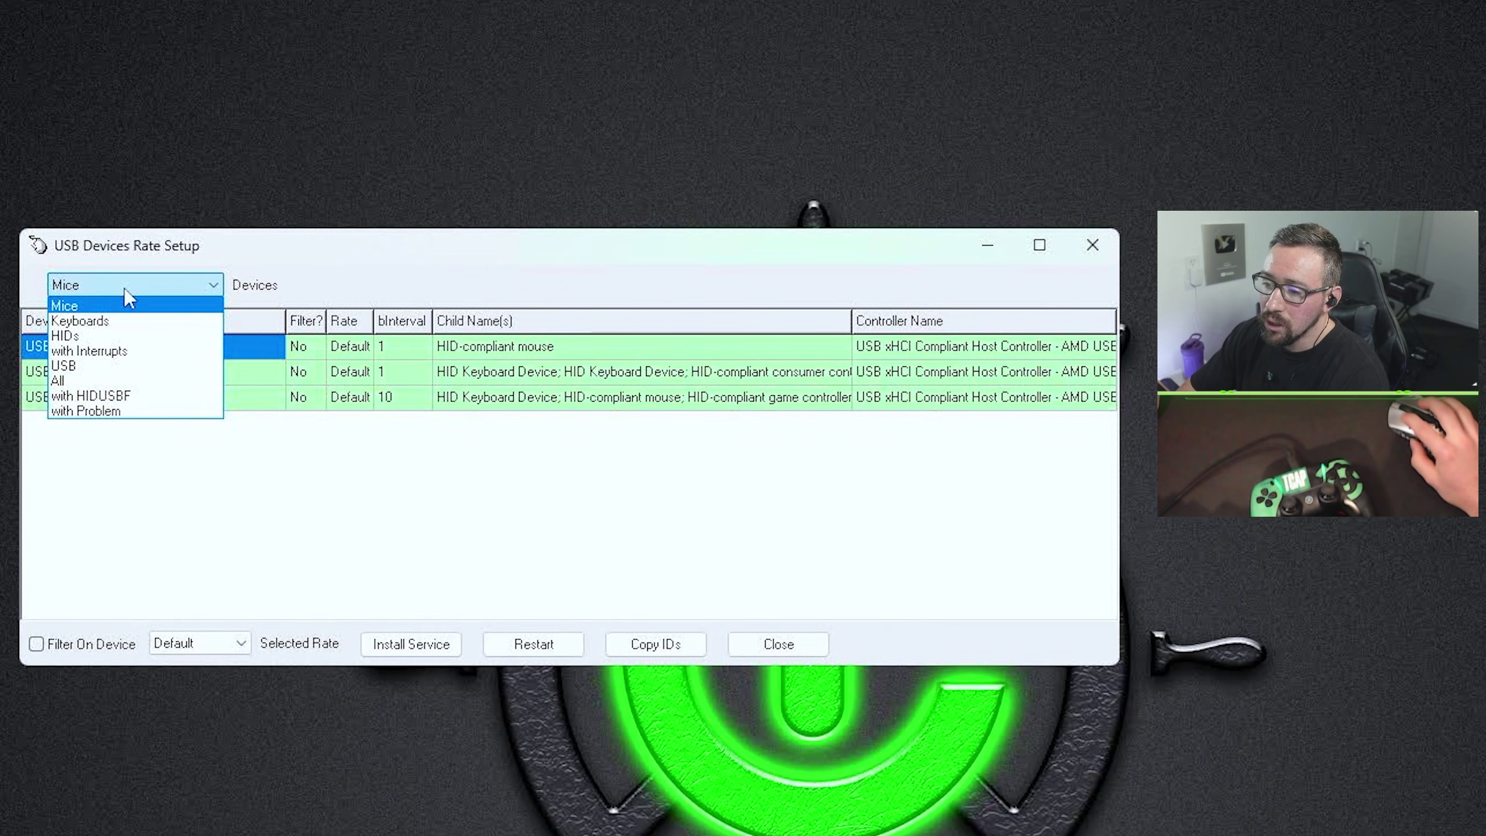
{"action": "left_click", "coordinate": [76, 379]}
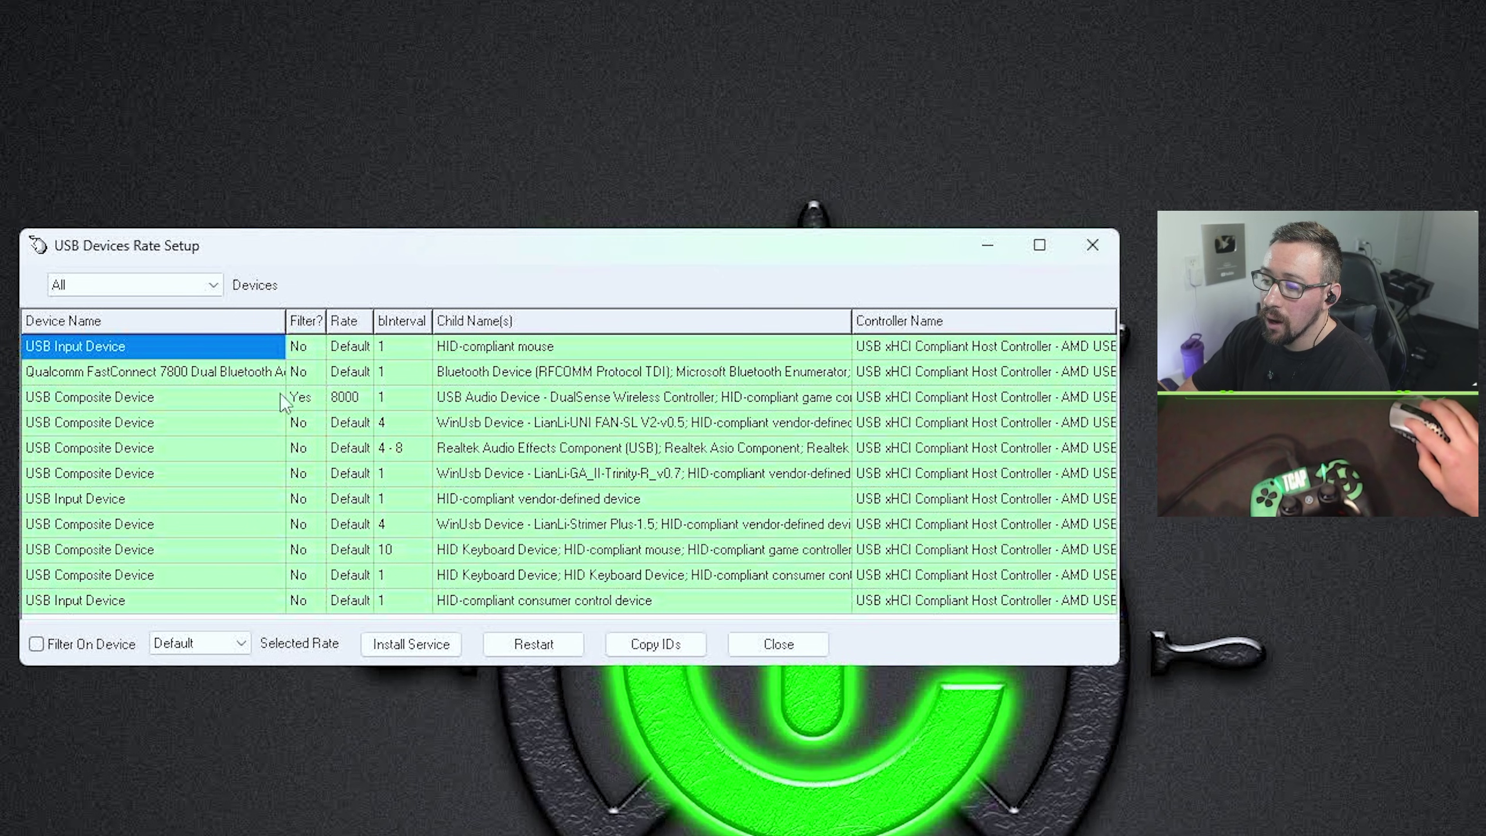
{"action": "left_click", "coordinate": [504, 401]}
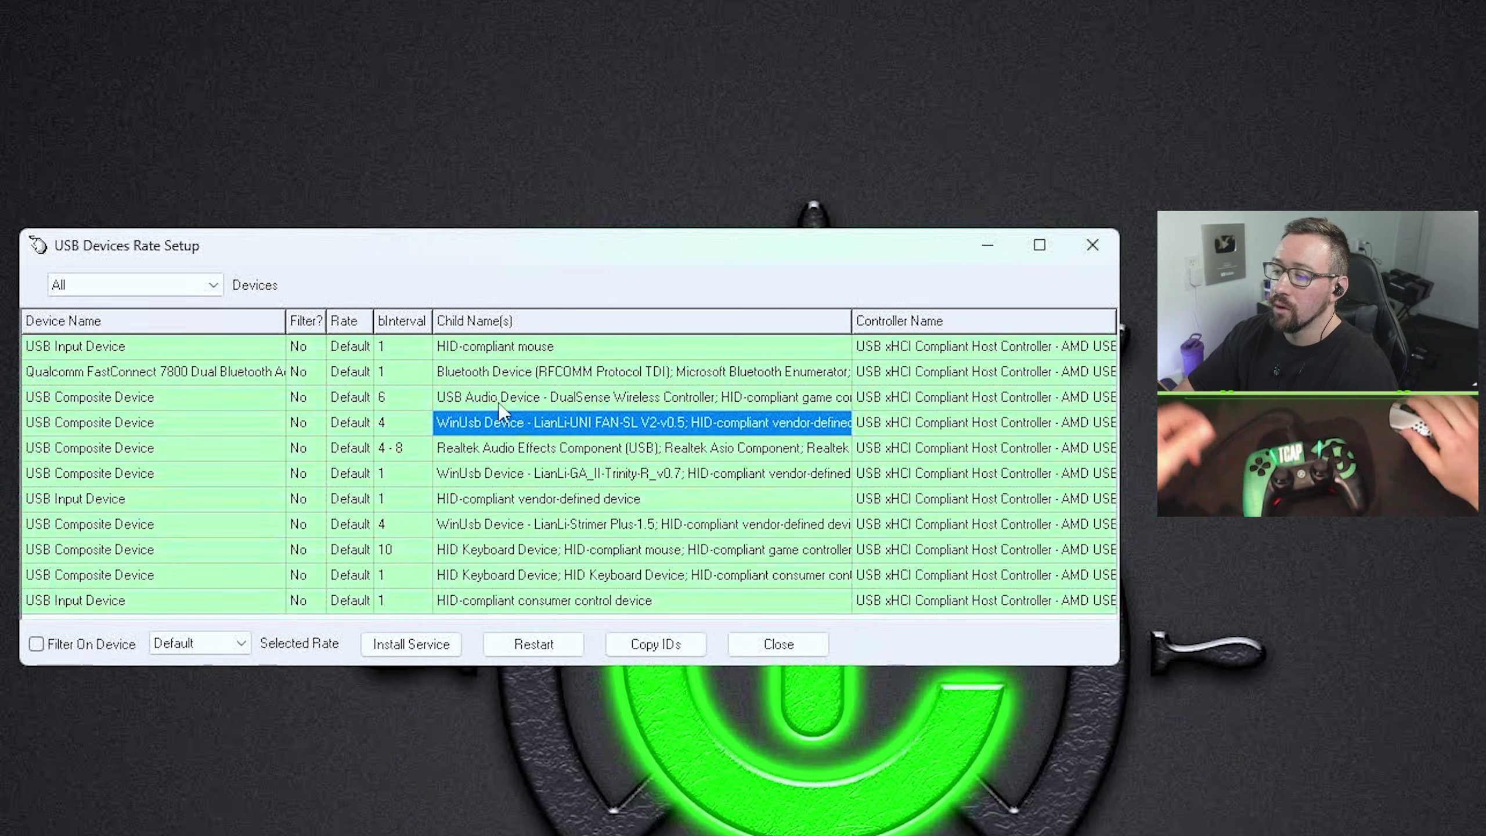
{"action": "left_click", "coordinate": [582, 401]}
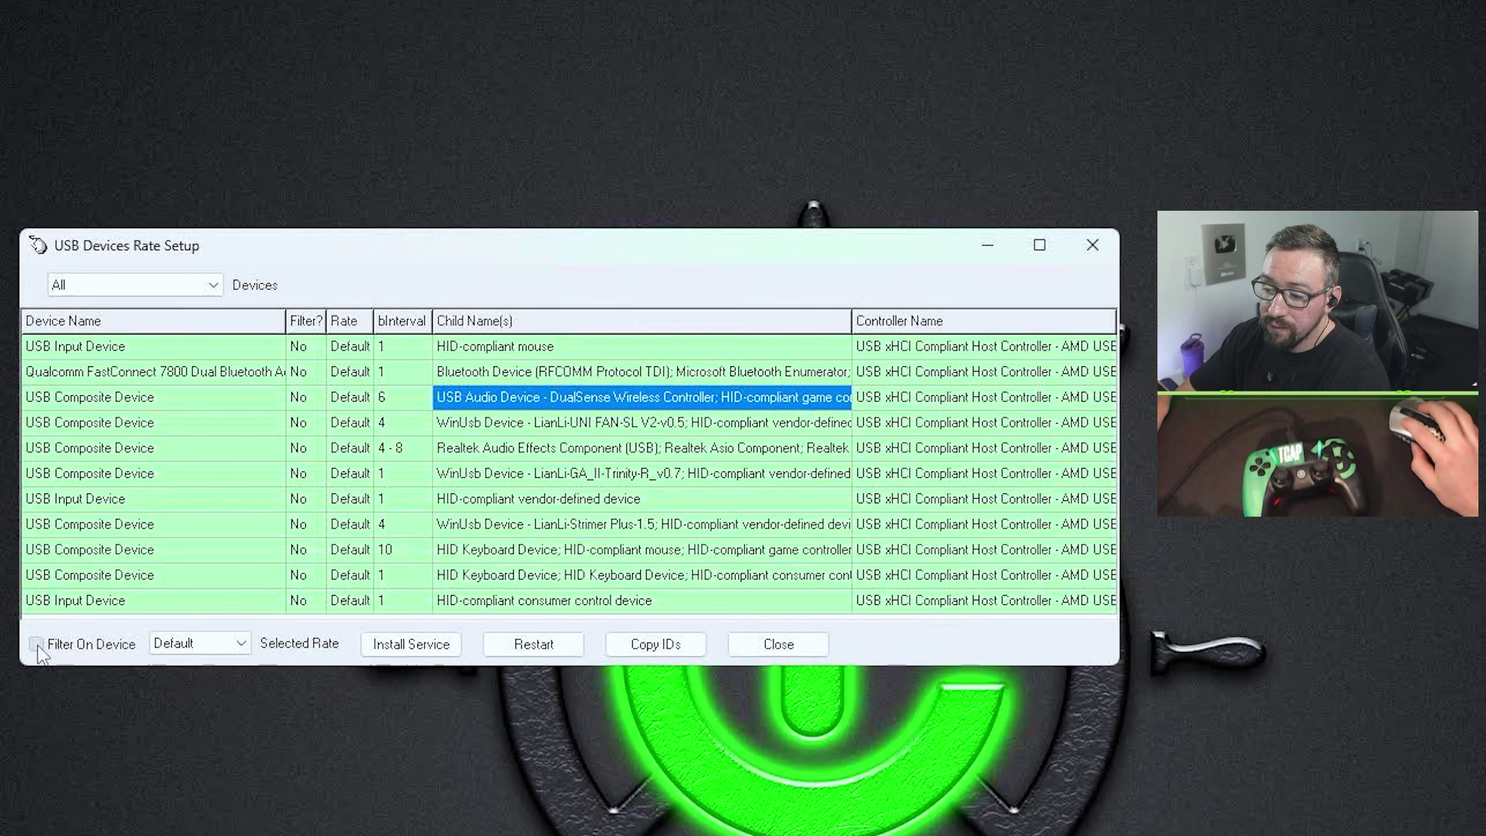
{"action": "left_click", "coordinate": [199, 643]}
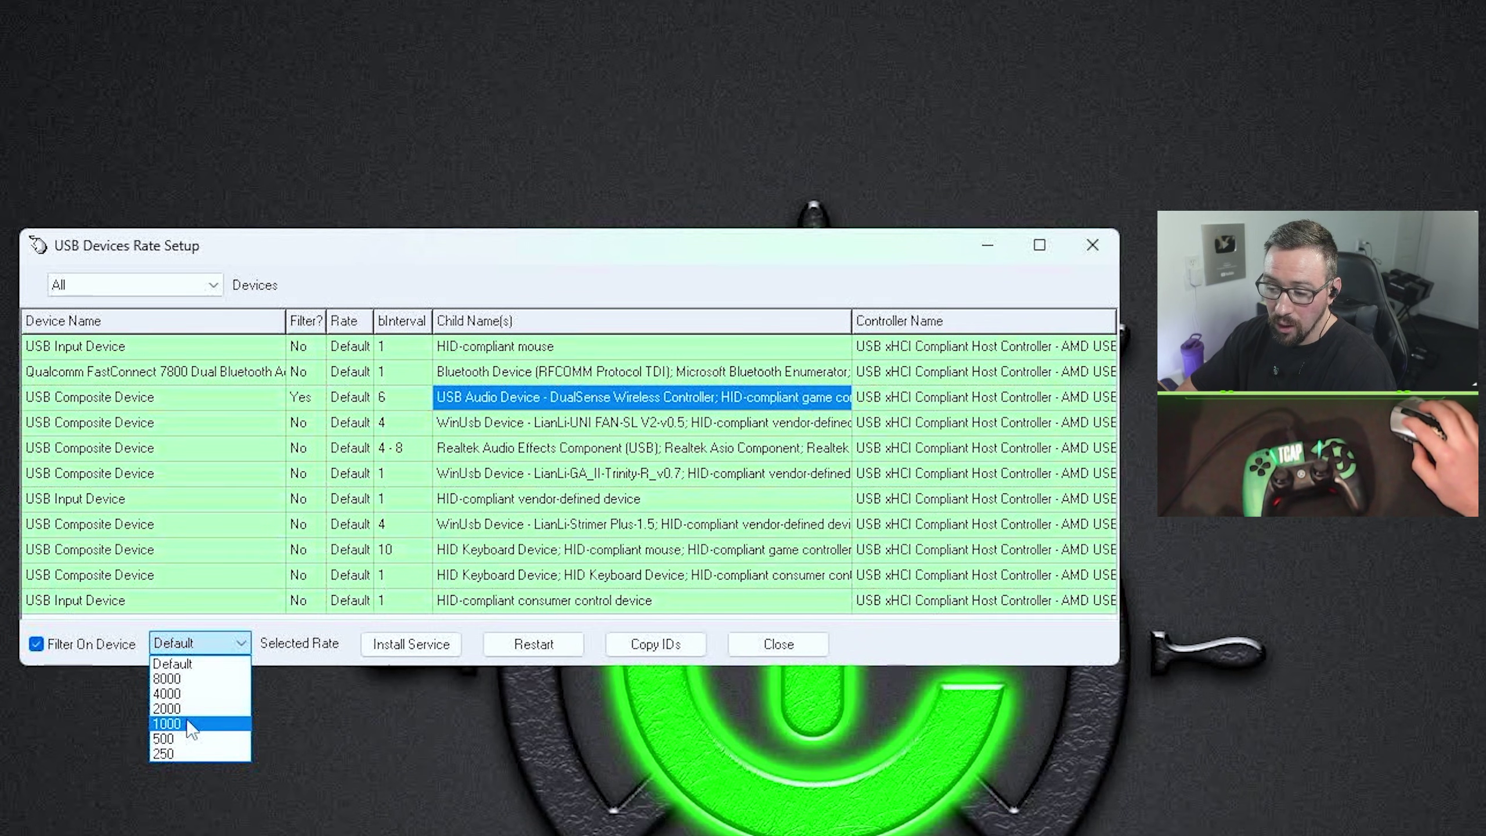
{"action": "left_click", "coordinate": [187, 679]}
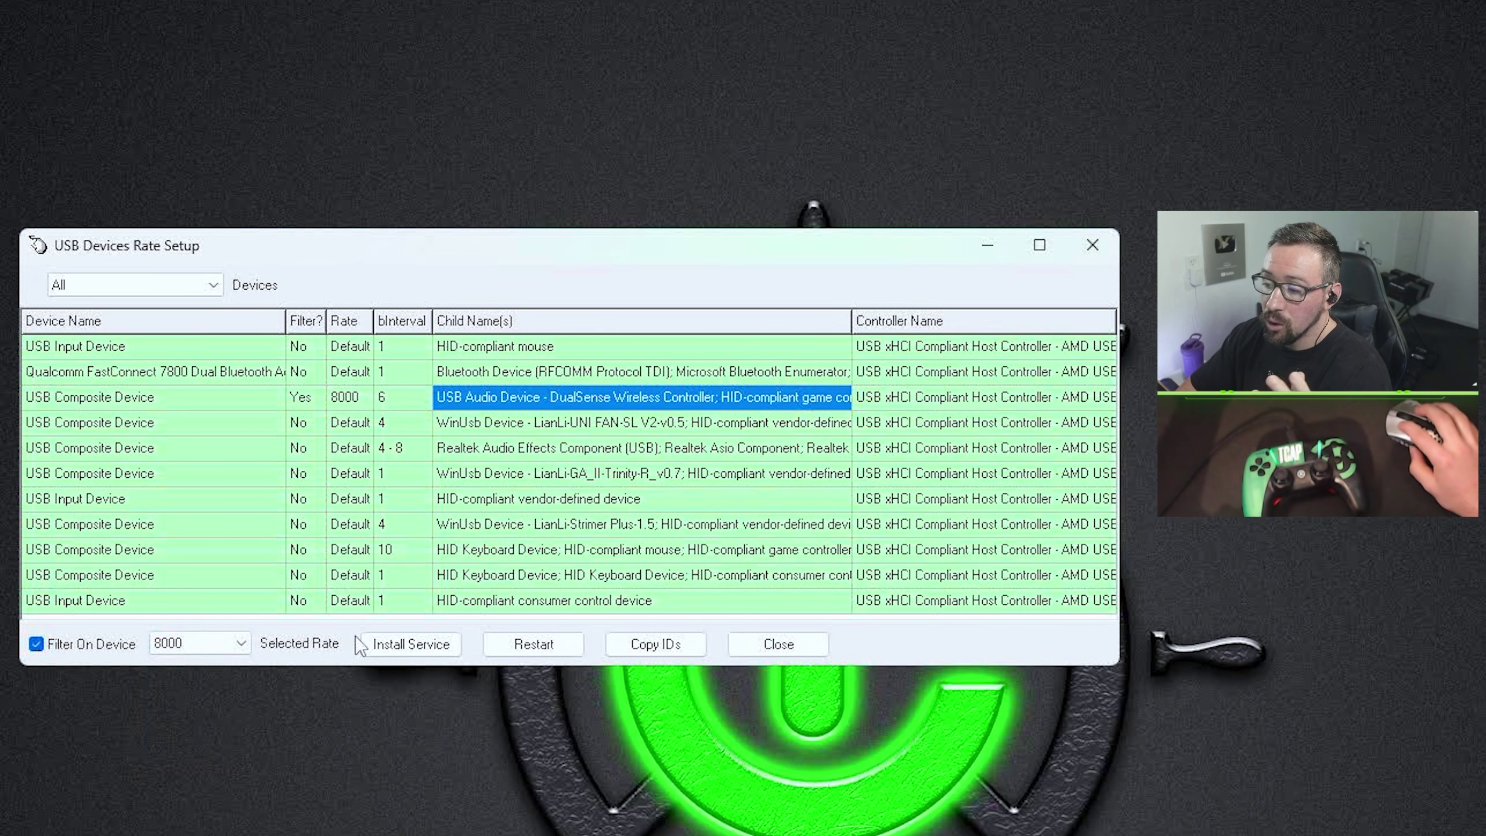
Install the filter service from HIDUSBF.INF, then reselect the DualSense Wireless Controller entry to check its bInterval and rate
{"action": "left_click", "coordinate": [417, 647]}
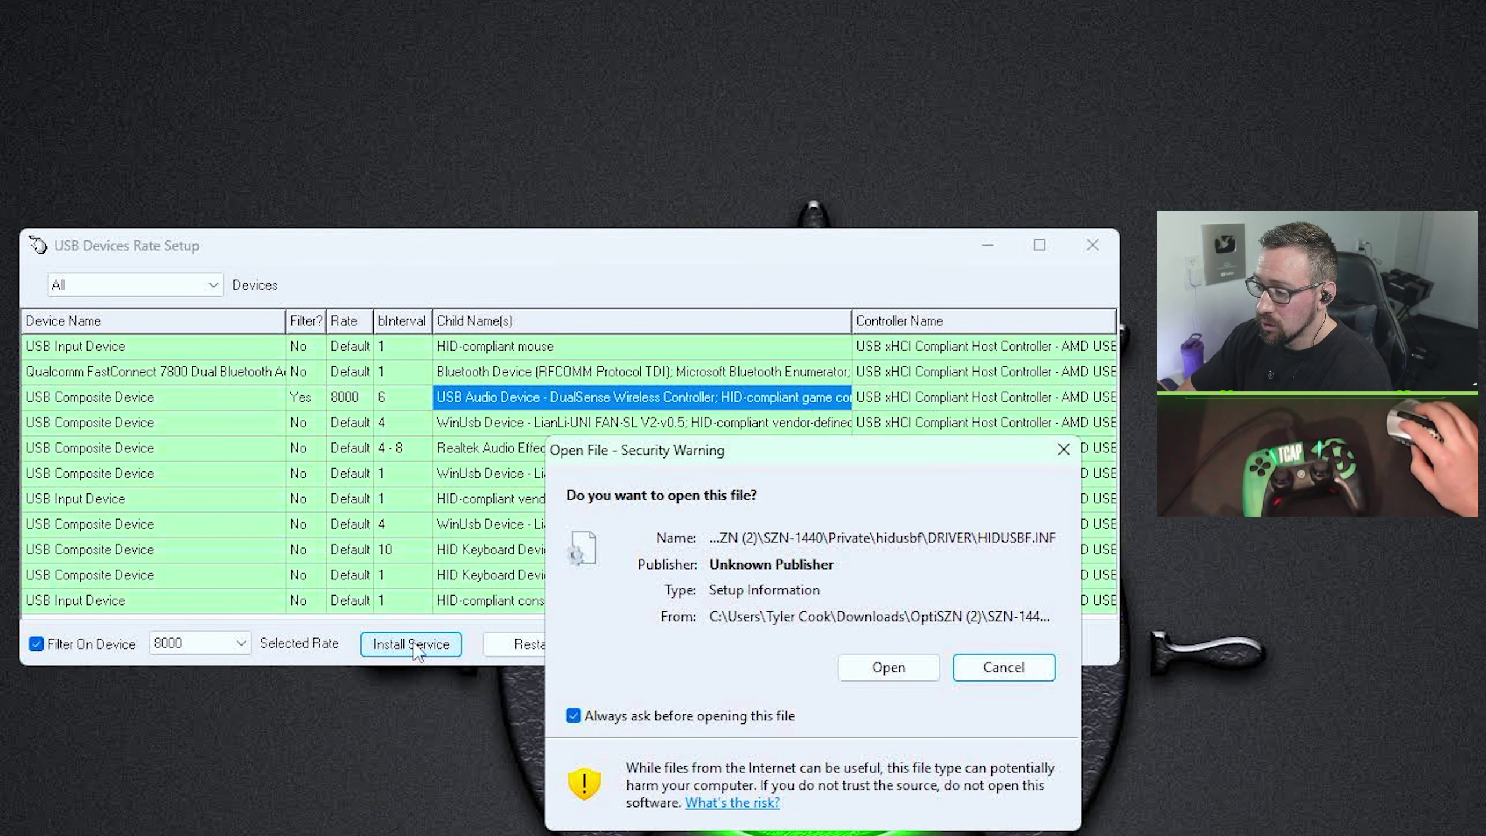
{"action": "left_click", "coordinate": [886, 667]}
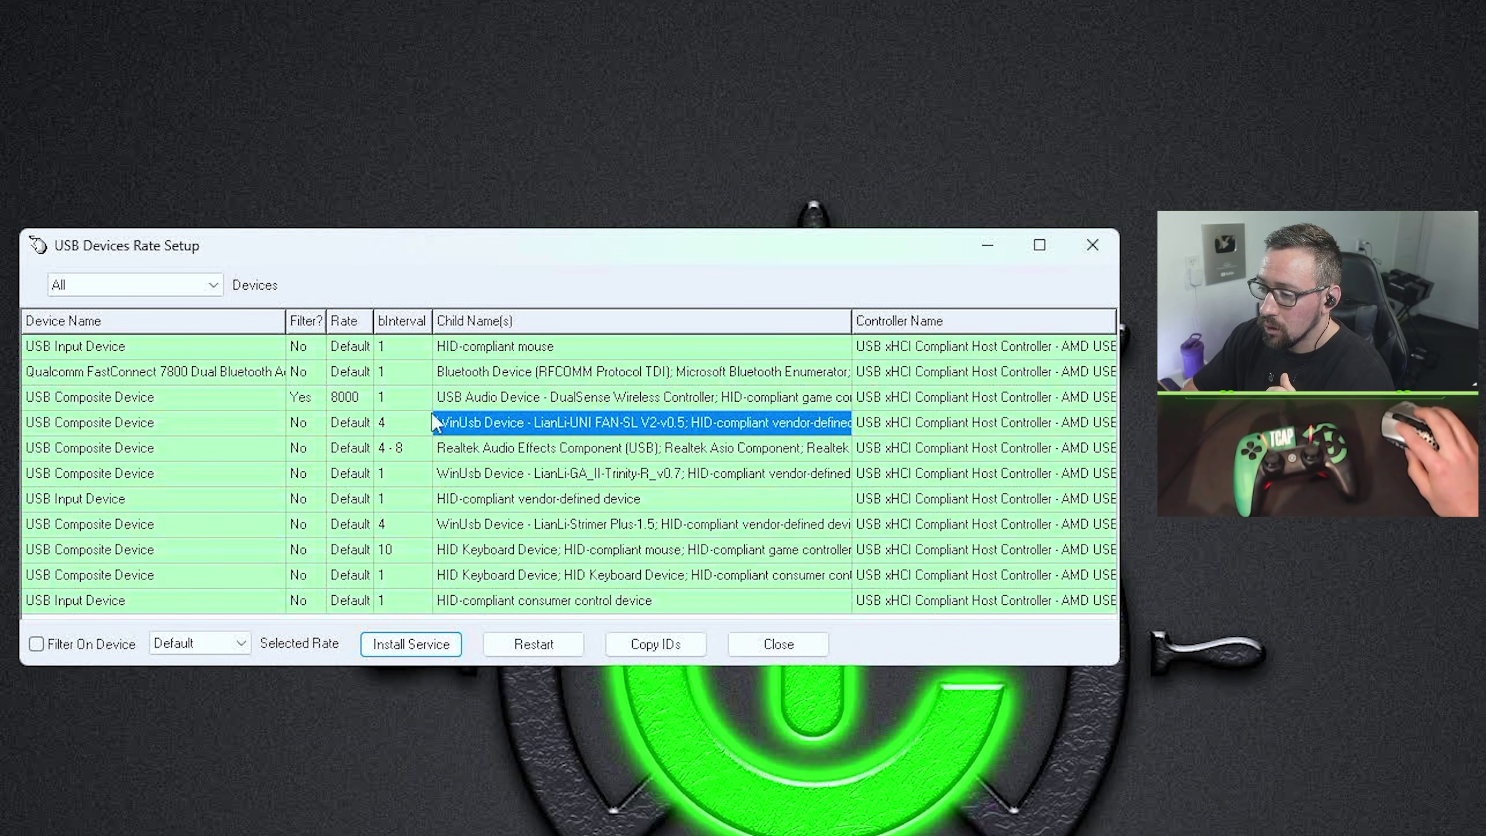
{"action": "left_click", "coordinate": [402, 399]}
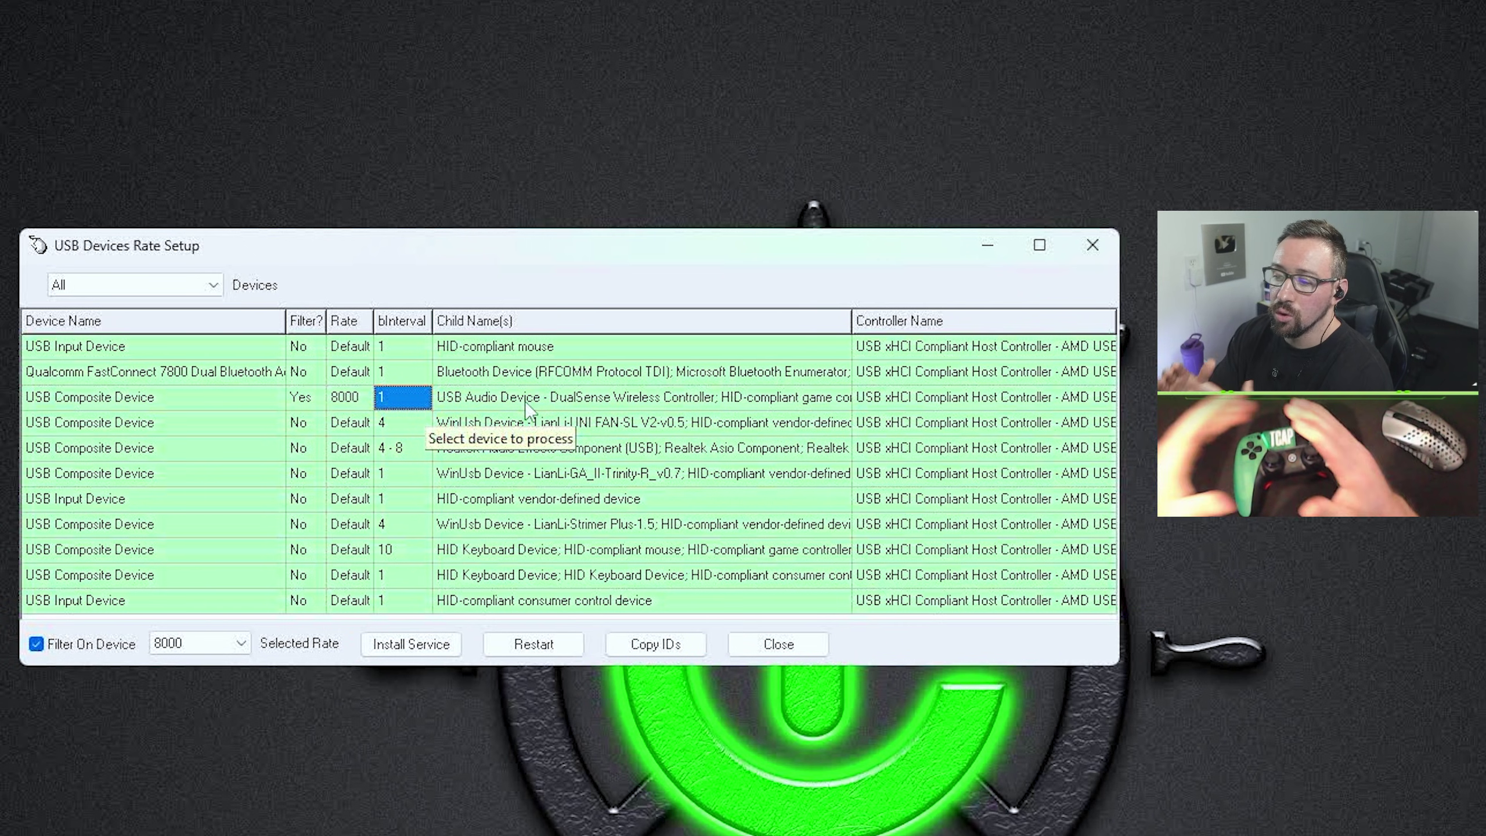
{"action": "left_click", "coordinate": [184, 644]}
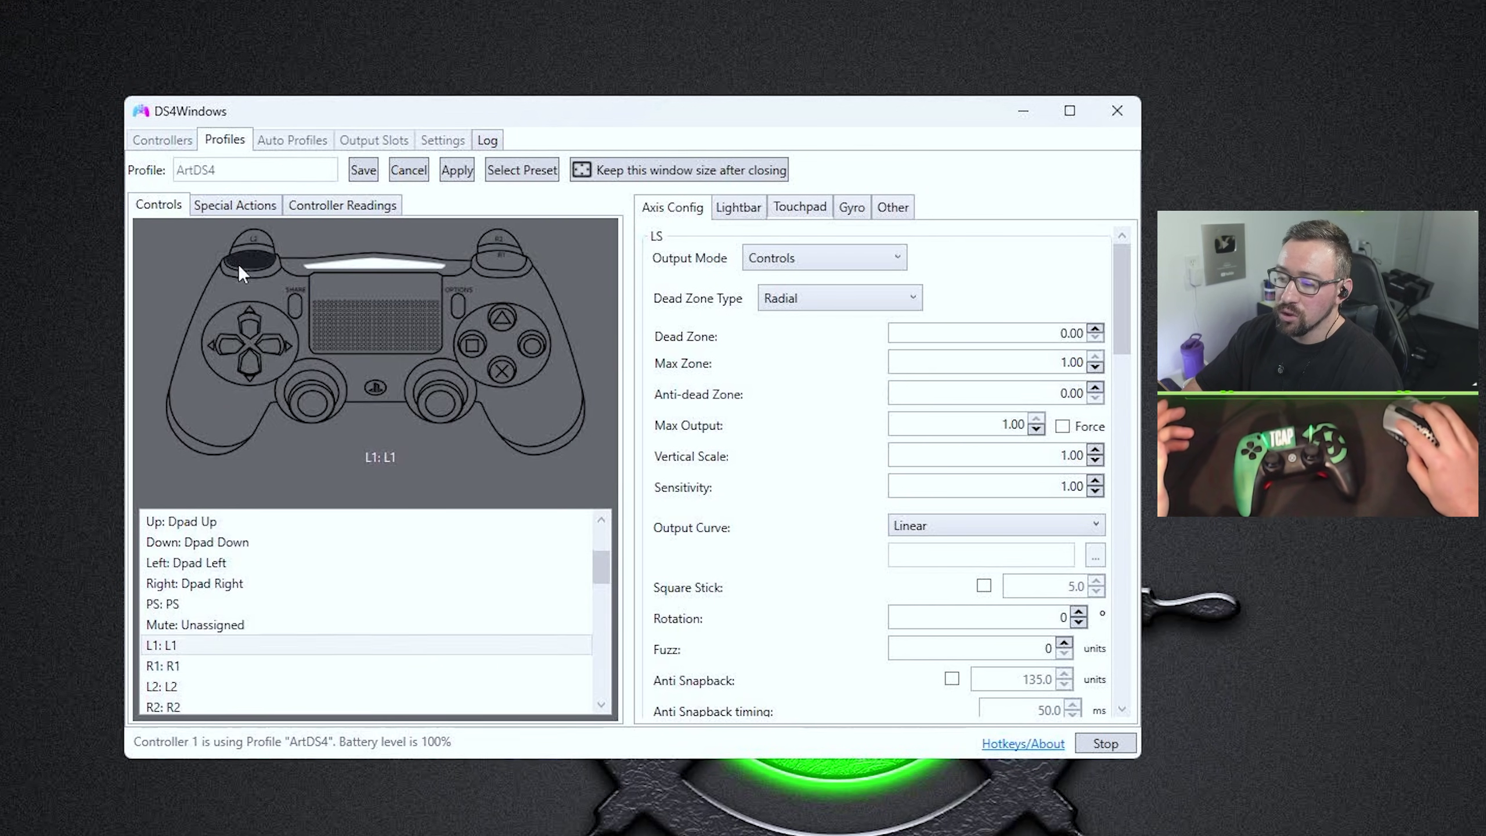
In DS4Windows, view the controller readings of the ArtDS4 profile and check the controller's light colour options
{"action": "left_click", "coordinate": [347, 208]}
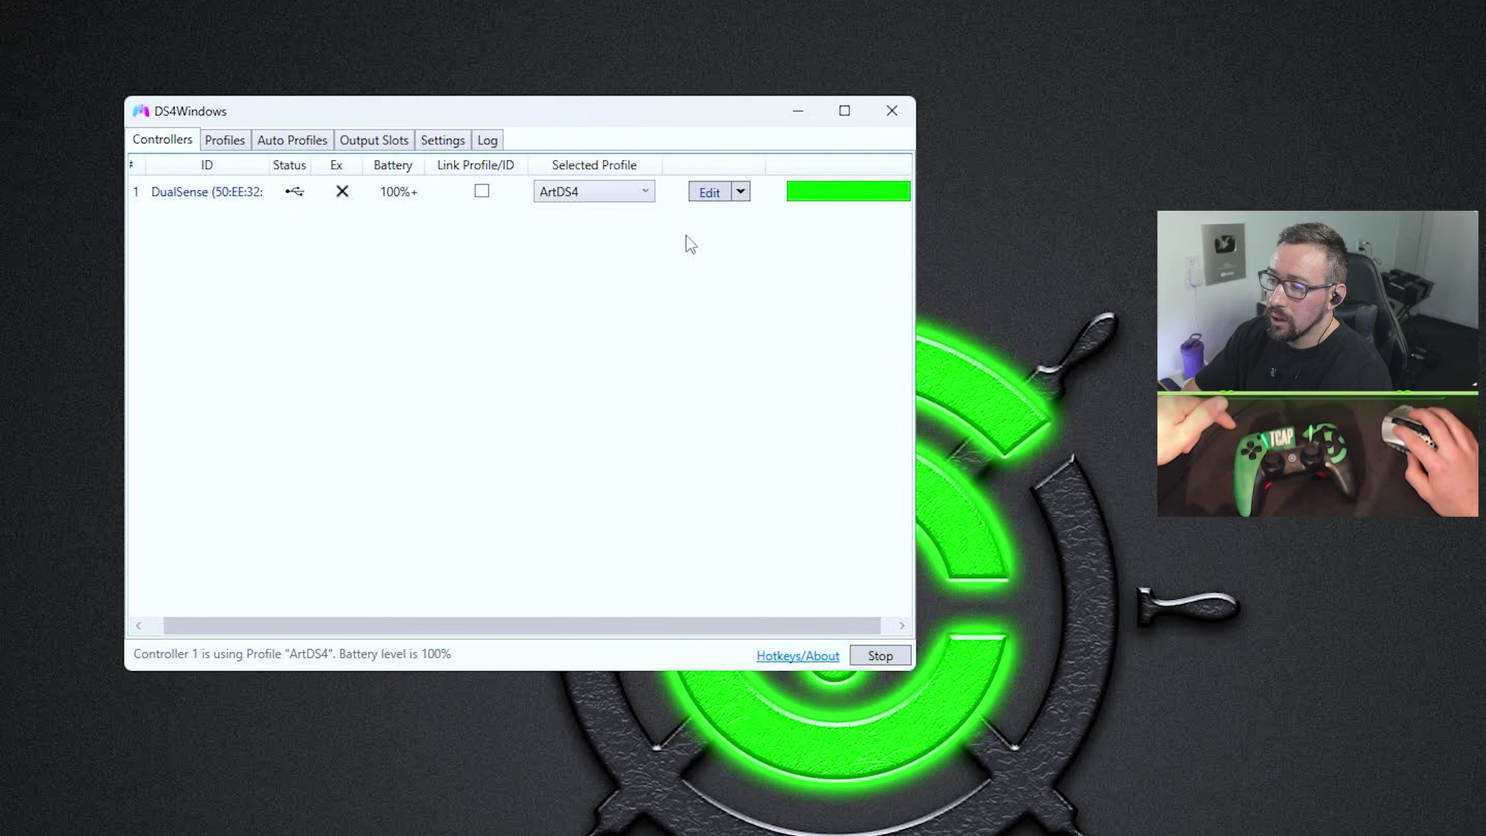
{"action": "left_click", "coordinate": [814, 193]}
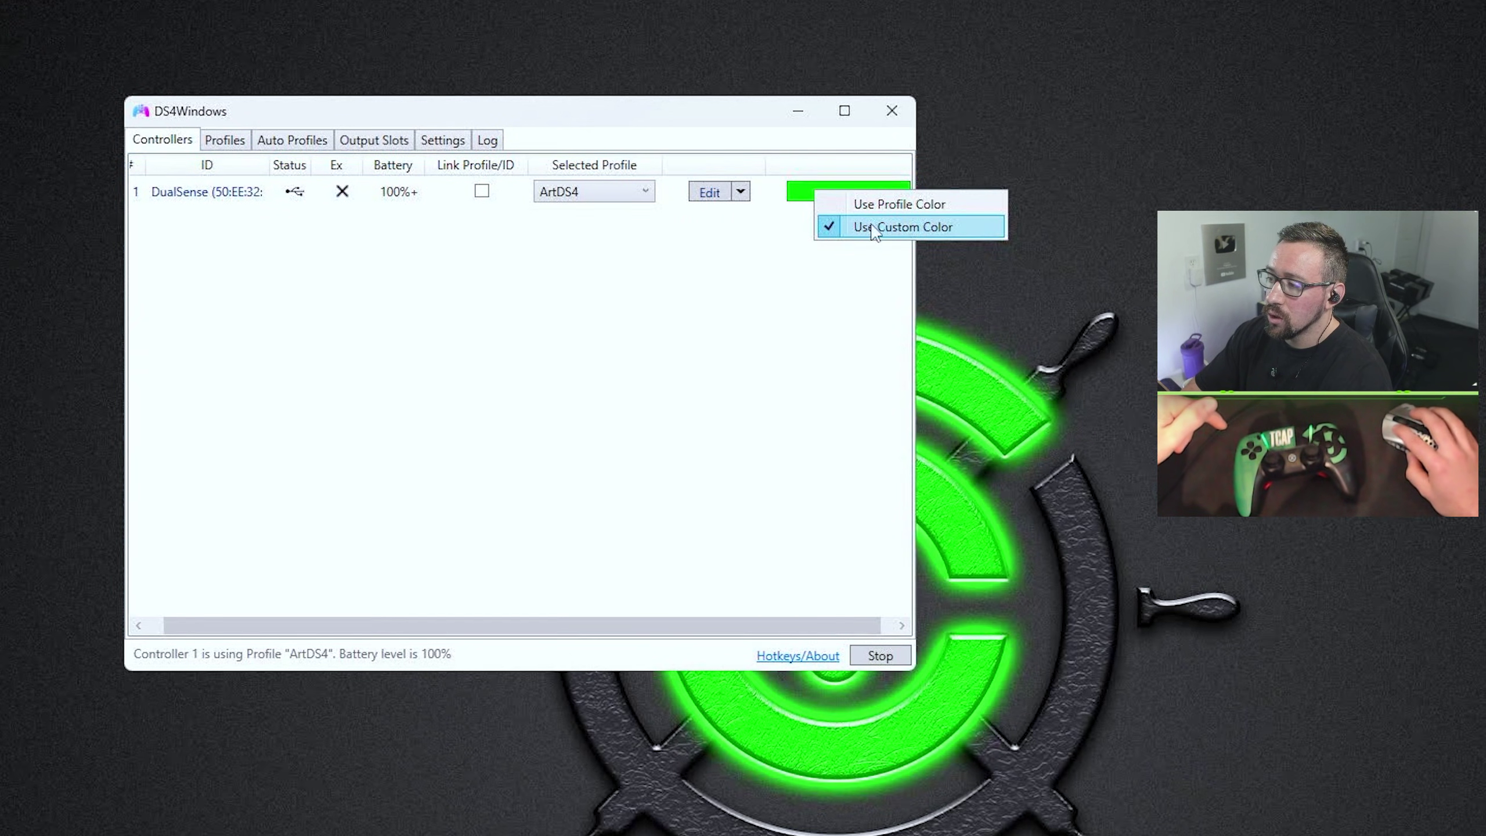
{"action": "left_click", "coordinate": [845, 297]}
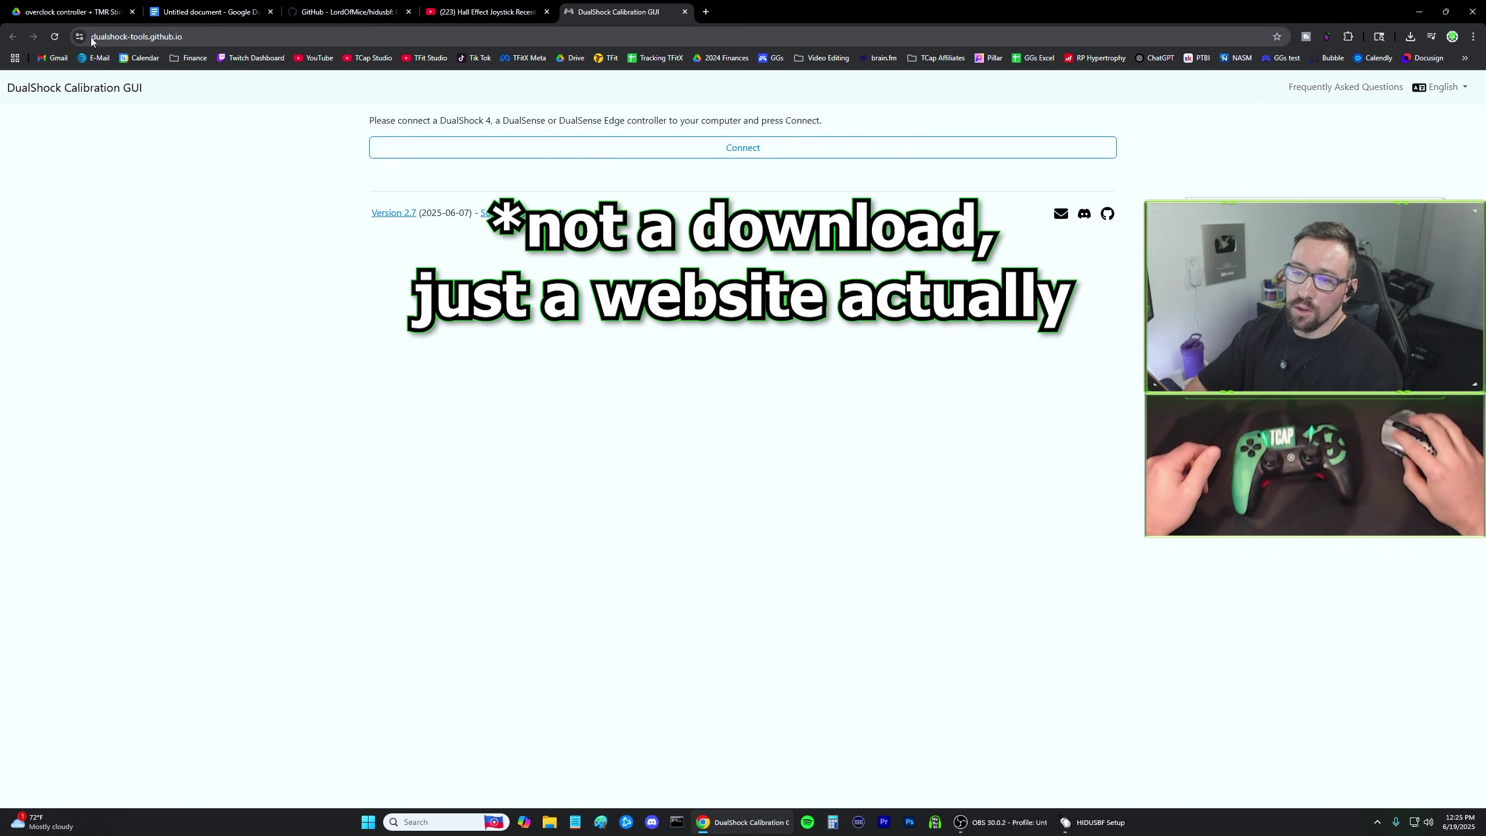
Connect the DualSense Wireless Controller to the DualShock Calibration GUI website
{"action": "left_click", "coordinate": [713, 155]}
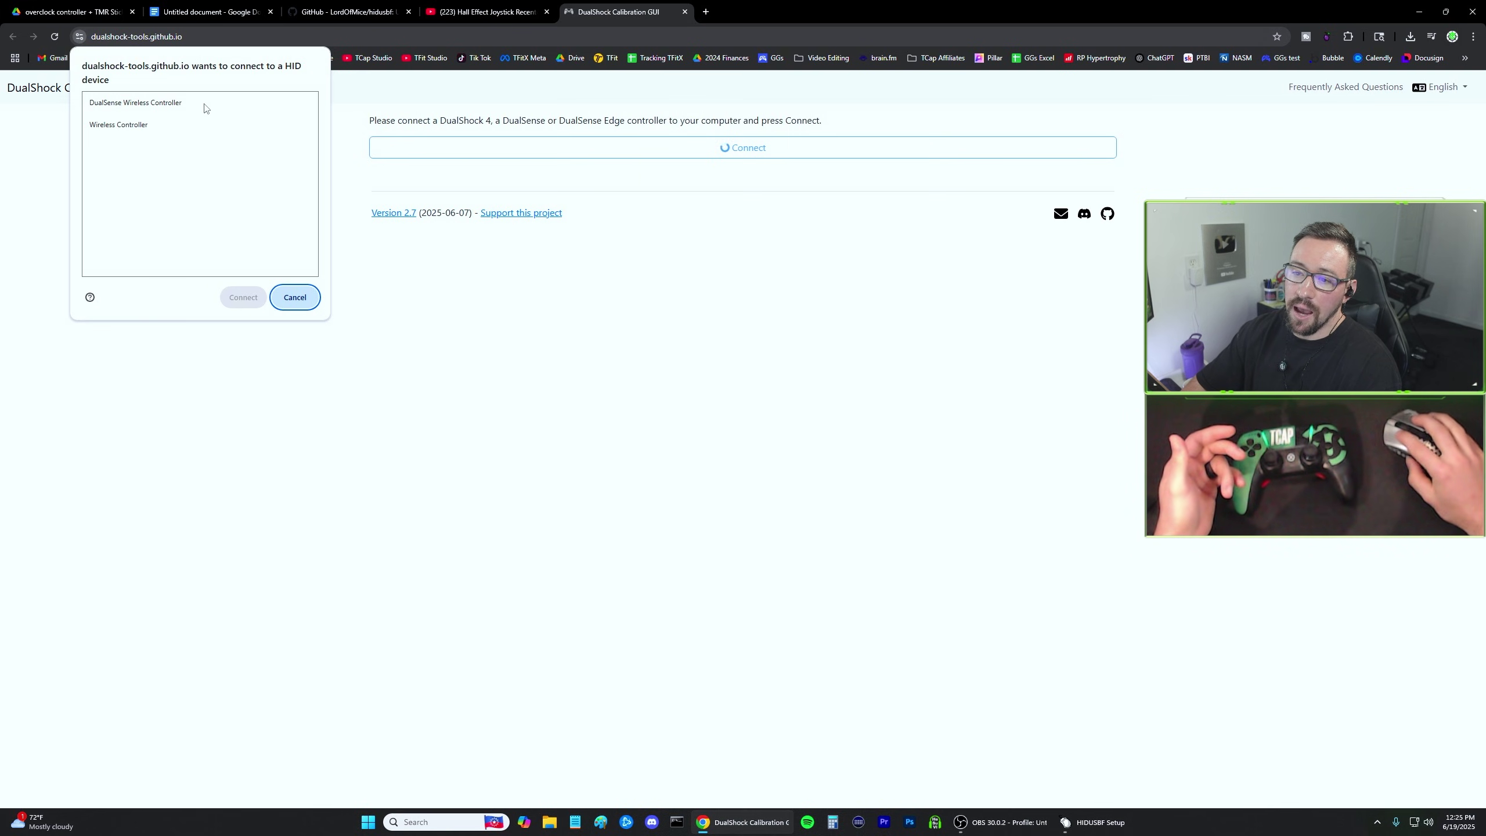
{"action": "left_click", "coordinate": [142, 108]}
{"action": "left_click", "coordinate": [143, 126]}
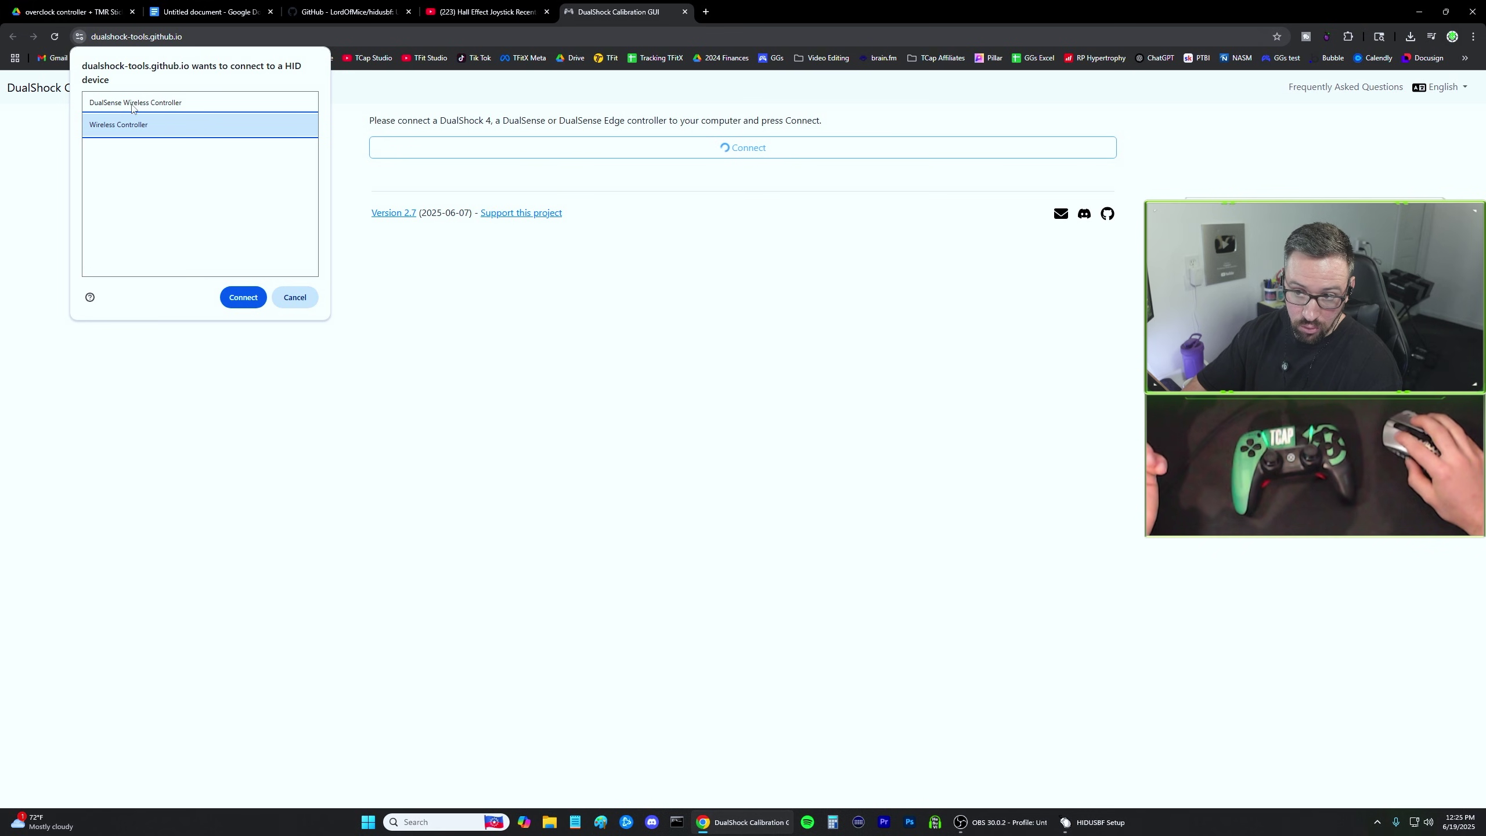
{"action": "left_click", "coordinate": [134, 107]}
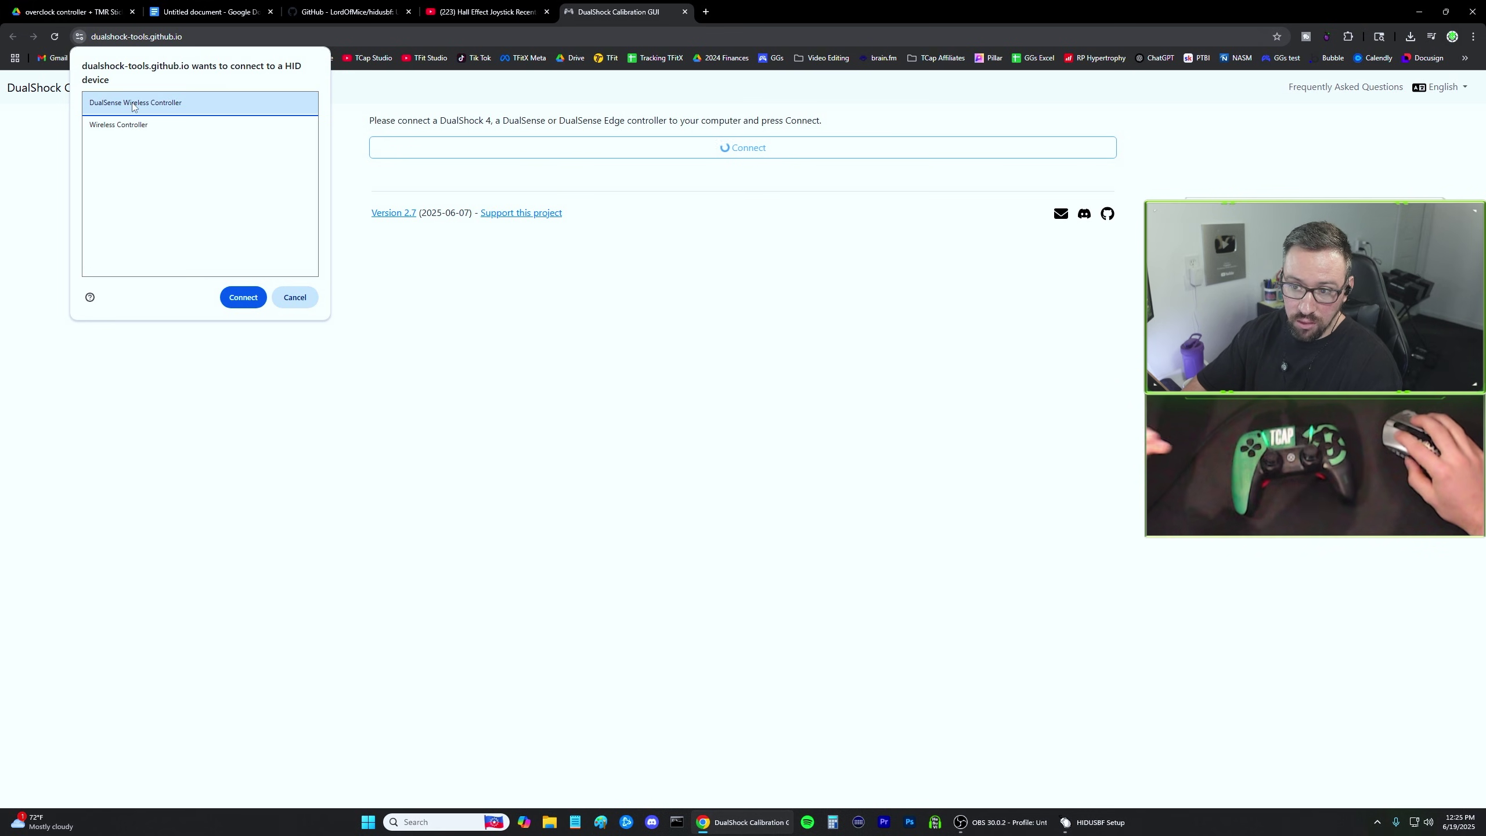
{"action": "left_click", "coordinate": [246, 289]}
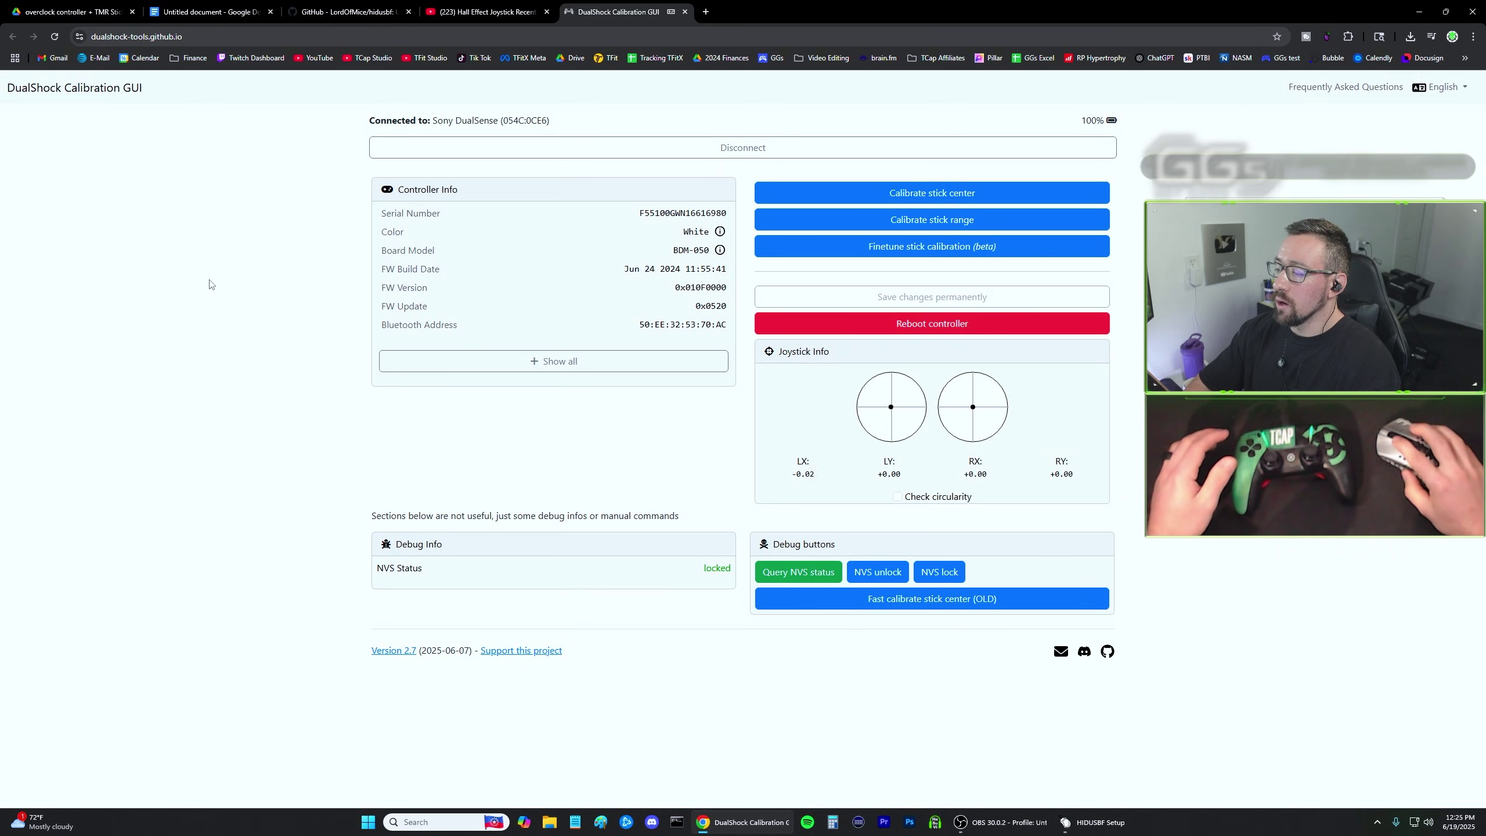
Calibrate the stick centers, going through the top-left, top-right, bottom-left and bottom-right corner stages of the wizard
{"action": "left_click", "coordinate": [938, 195]}
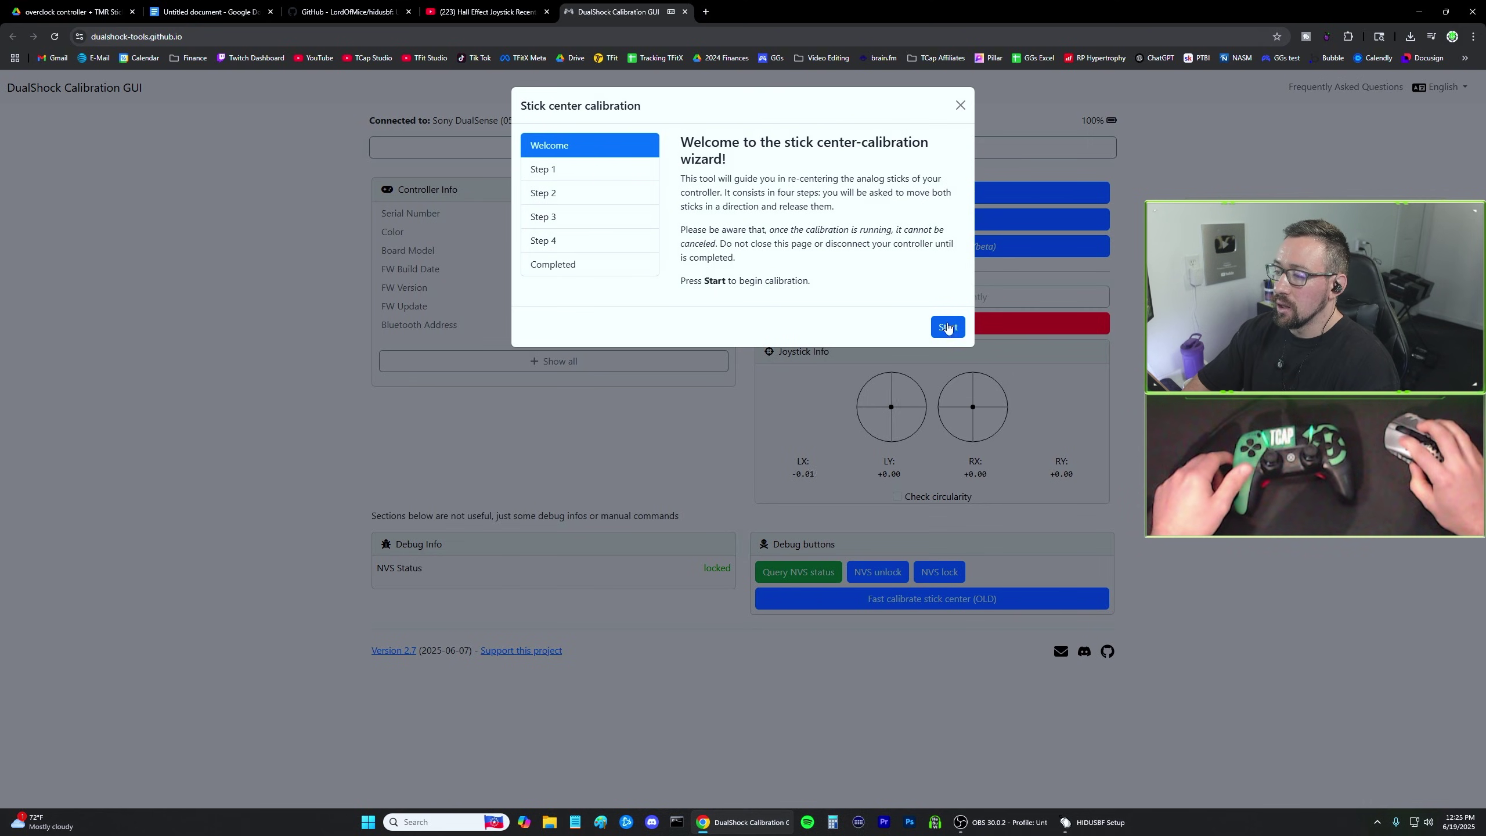
{"action": "left_click", "coordinate": [948, 328]}
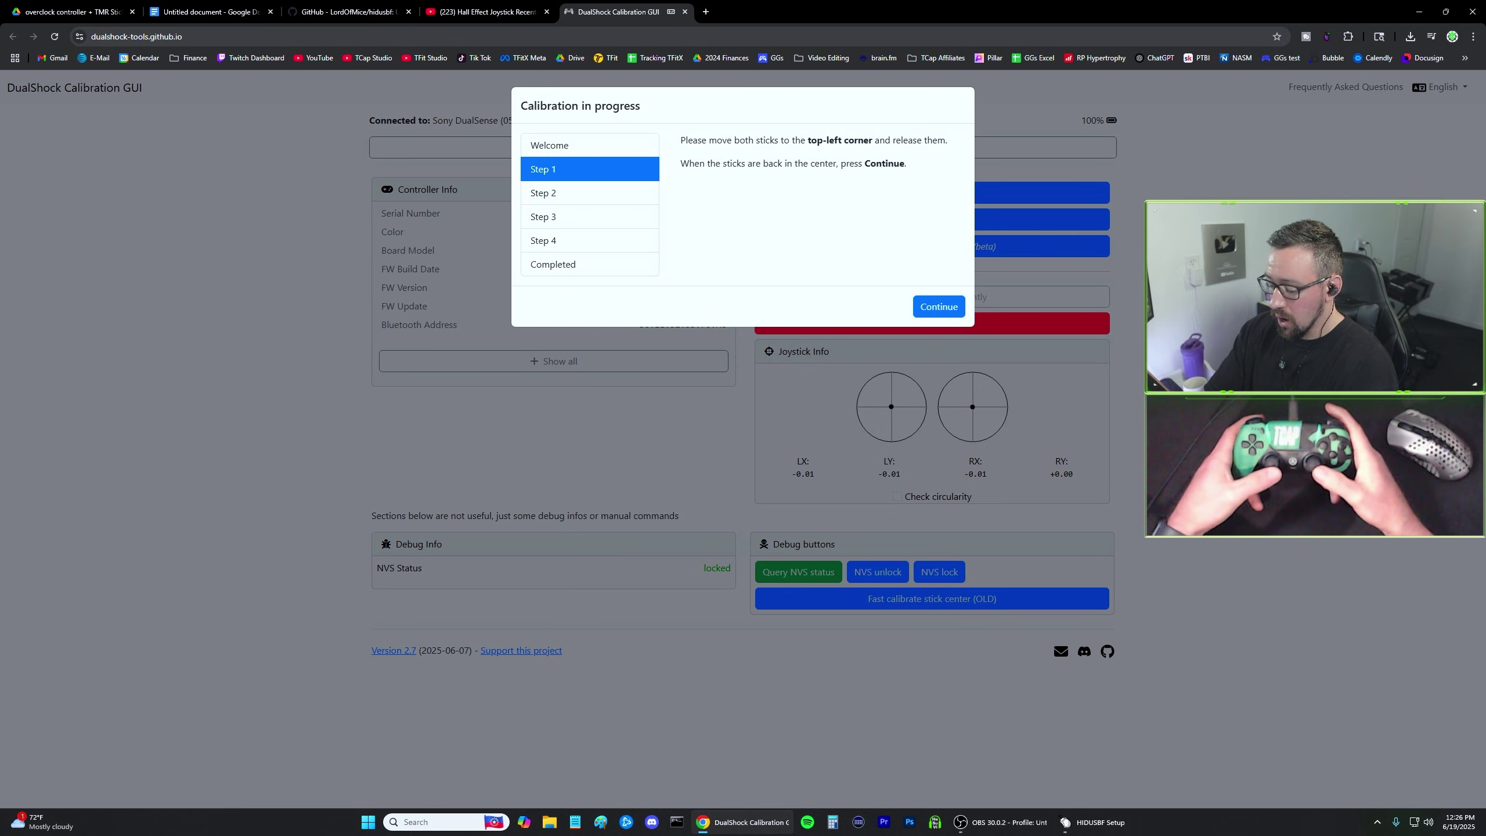
{"action": "left_click", "coordinate": [931, 314]}
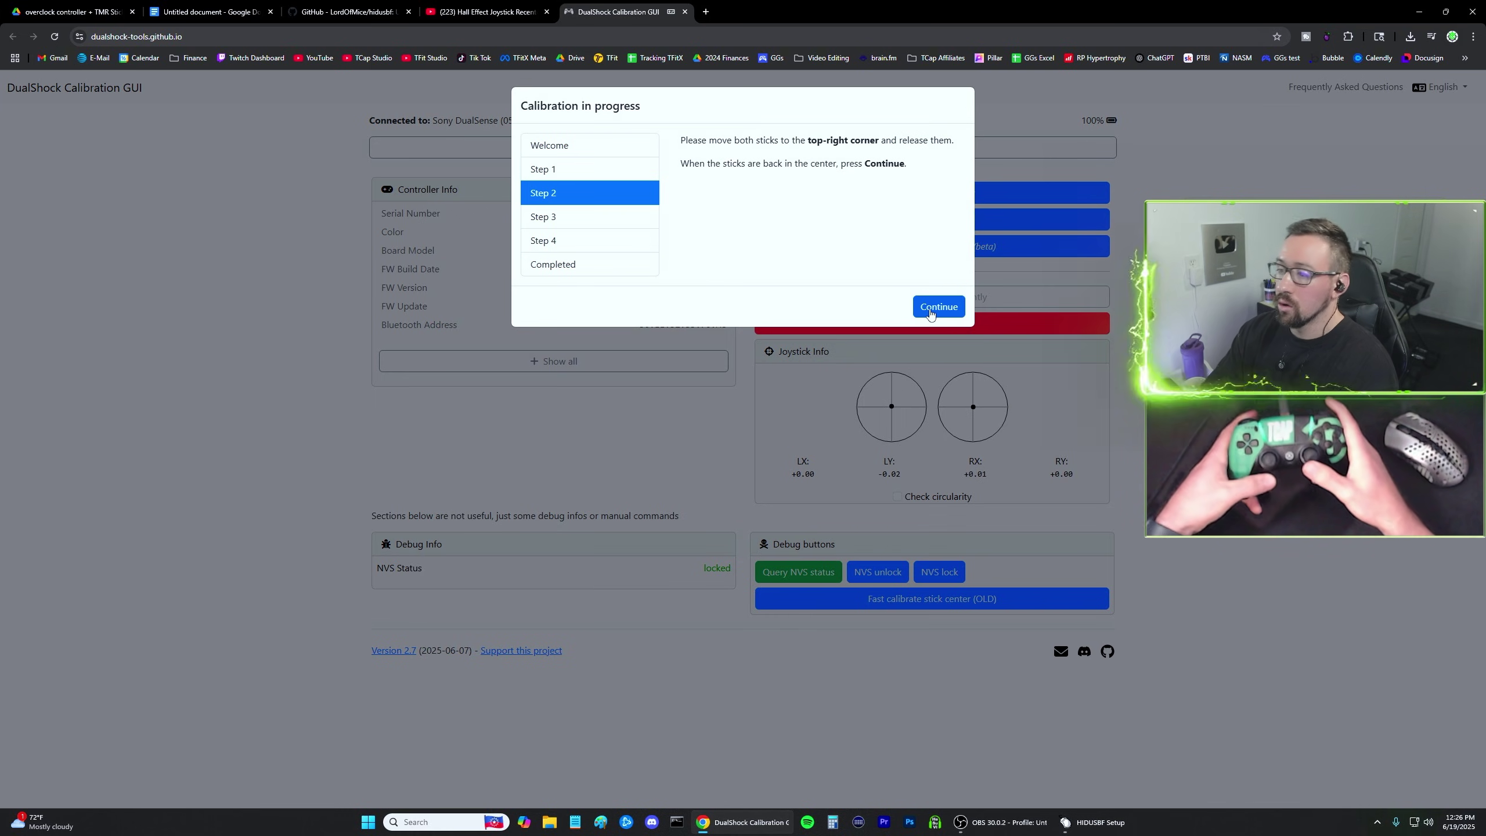
{"action": "left_click", "coordinate": [933, 315]}
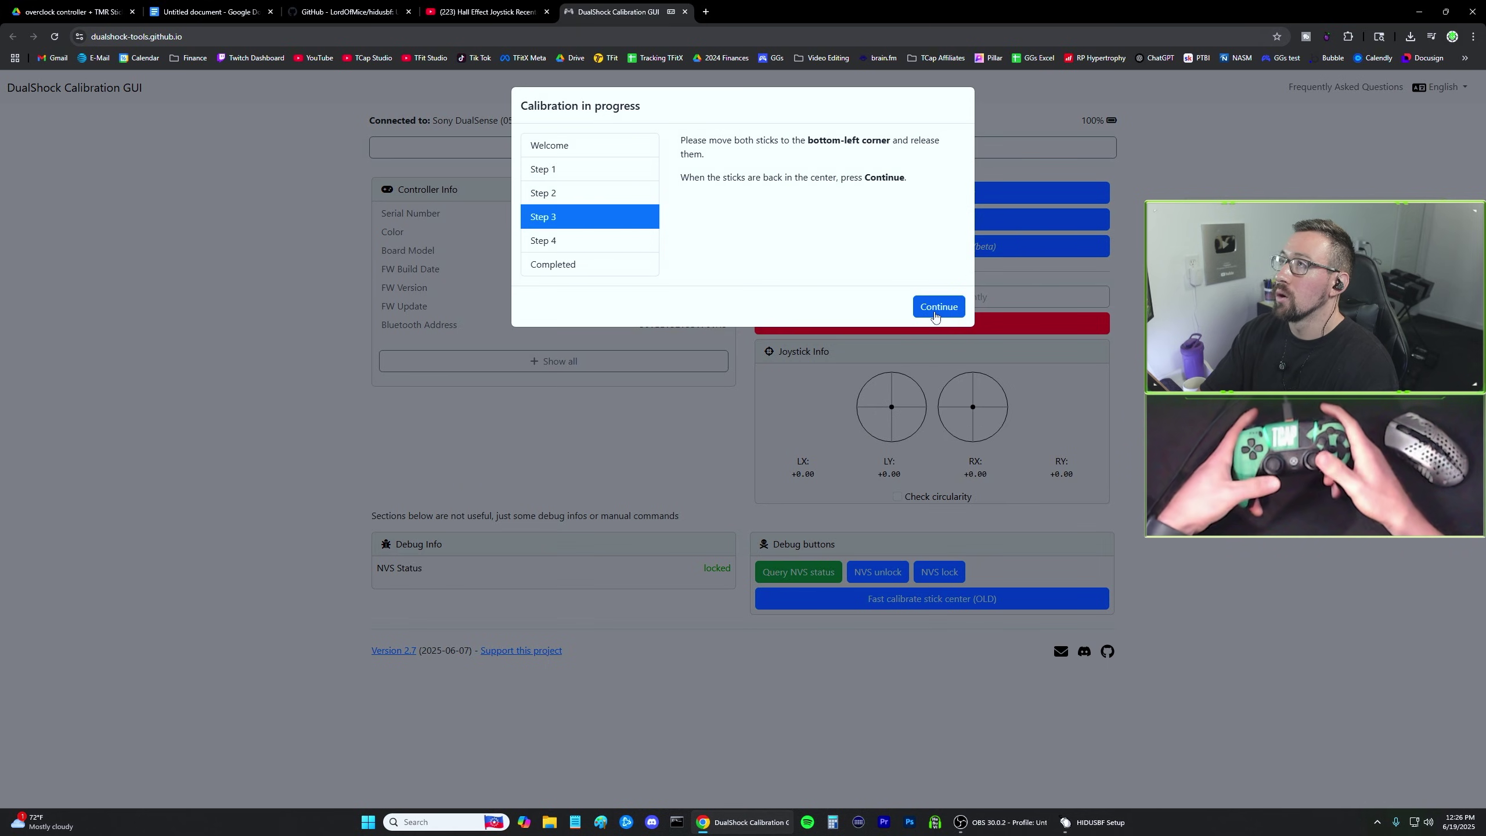
{"action": "left_click", "coordinate": [935, 316]}
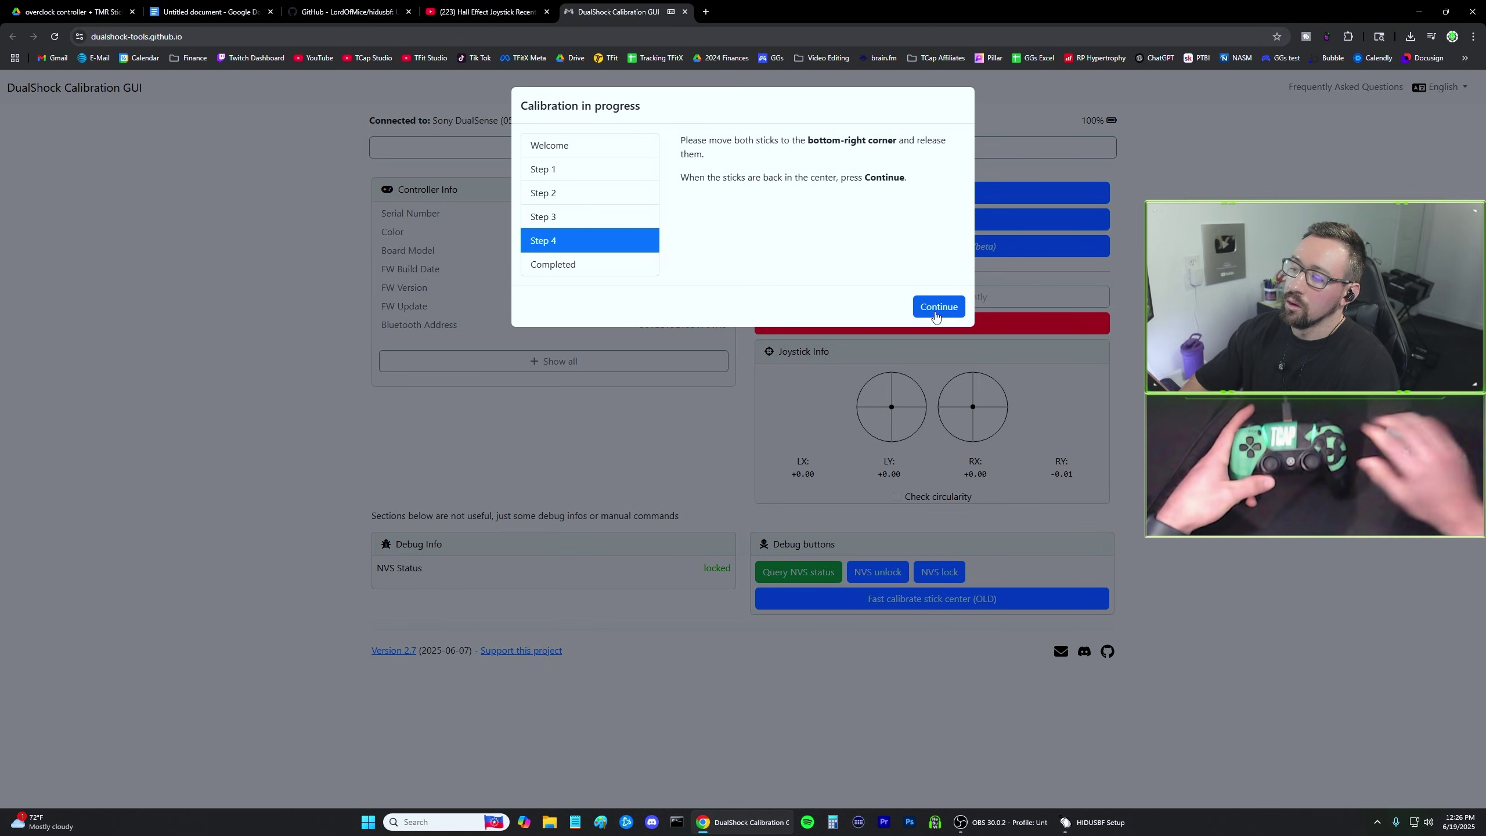
{"action": "left_click", "coordinate": [939, 316]}
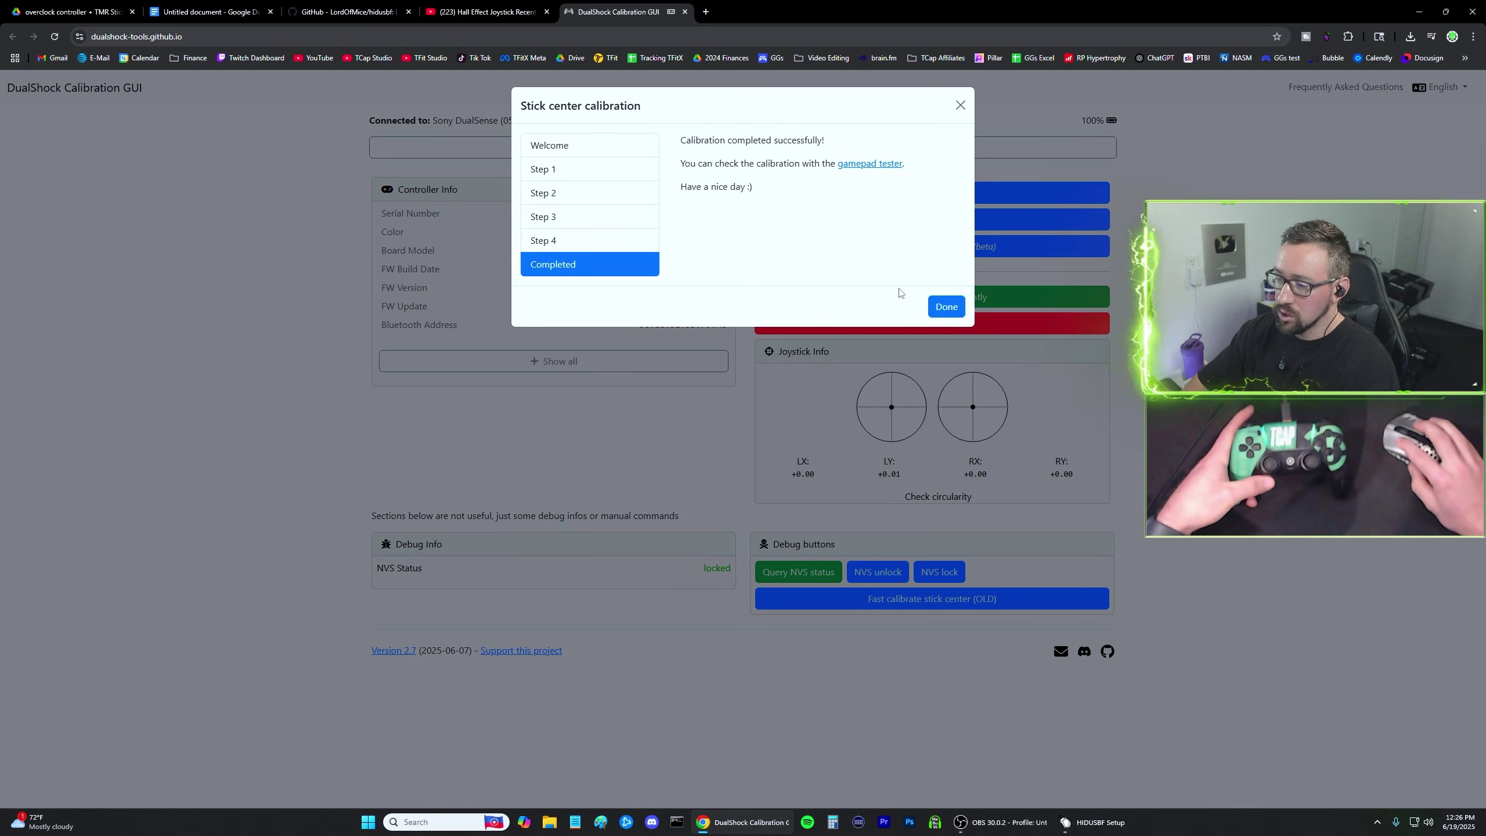
{"action": "left_click", "coordinate": [935, 315]}
Run the stick range calibration to completion and save the calibration changes permanently to the controller
{"action": "left_click", "coordinate": [876, 225]}
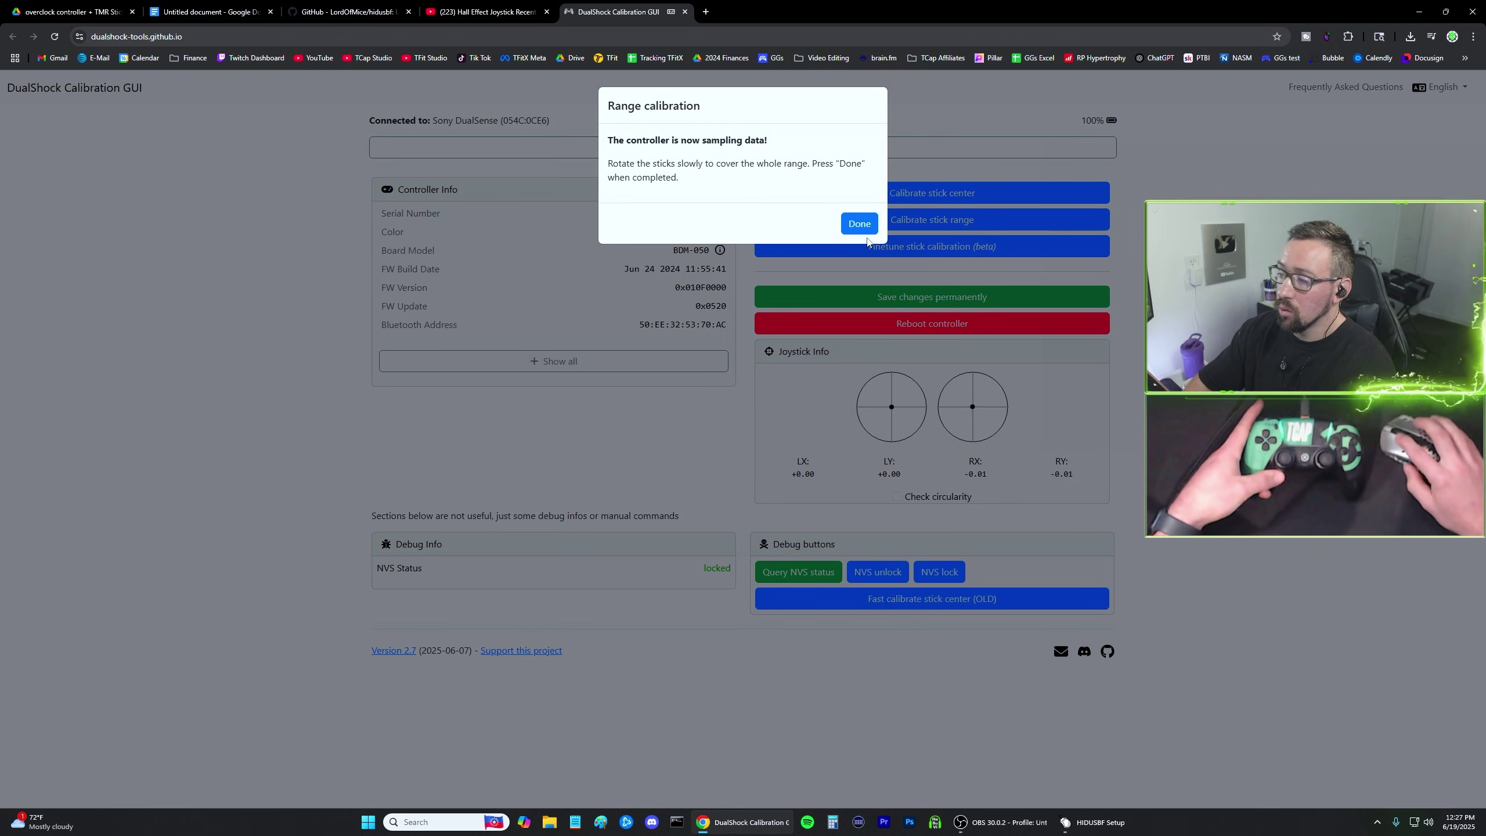
{"action": "left_click", "coordinate": [859, 223]}
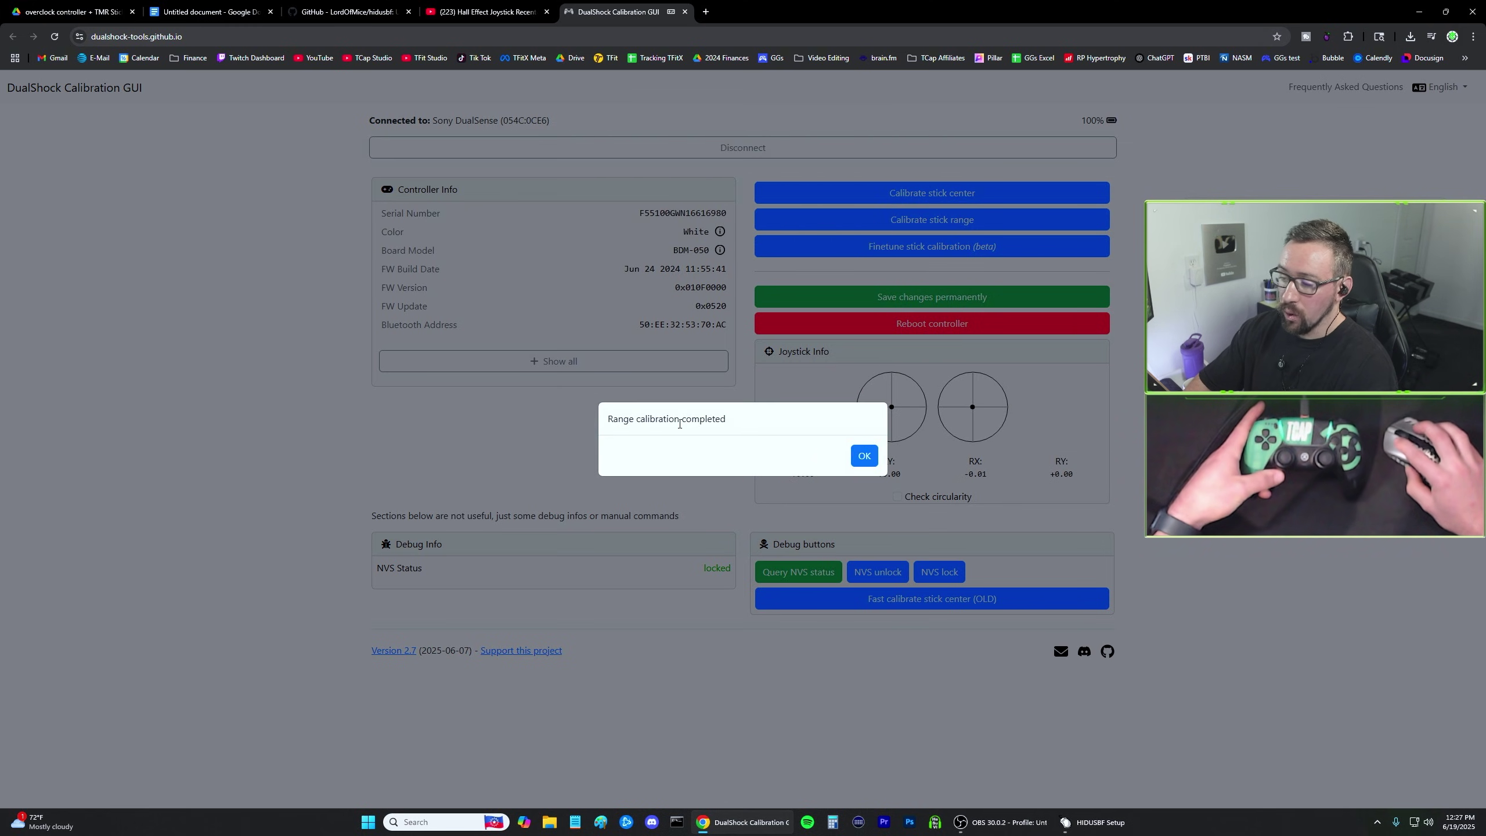
{"action": "left_click", "coordinate": [864, 455]}
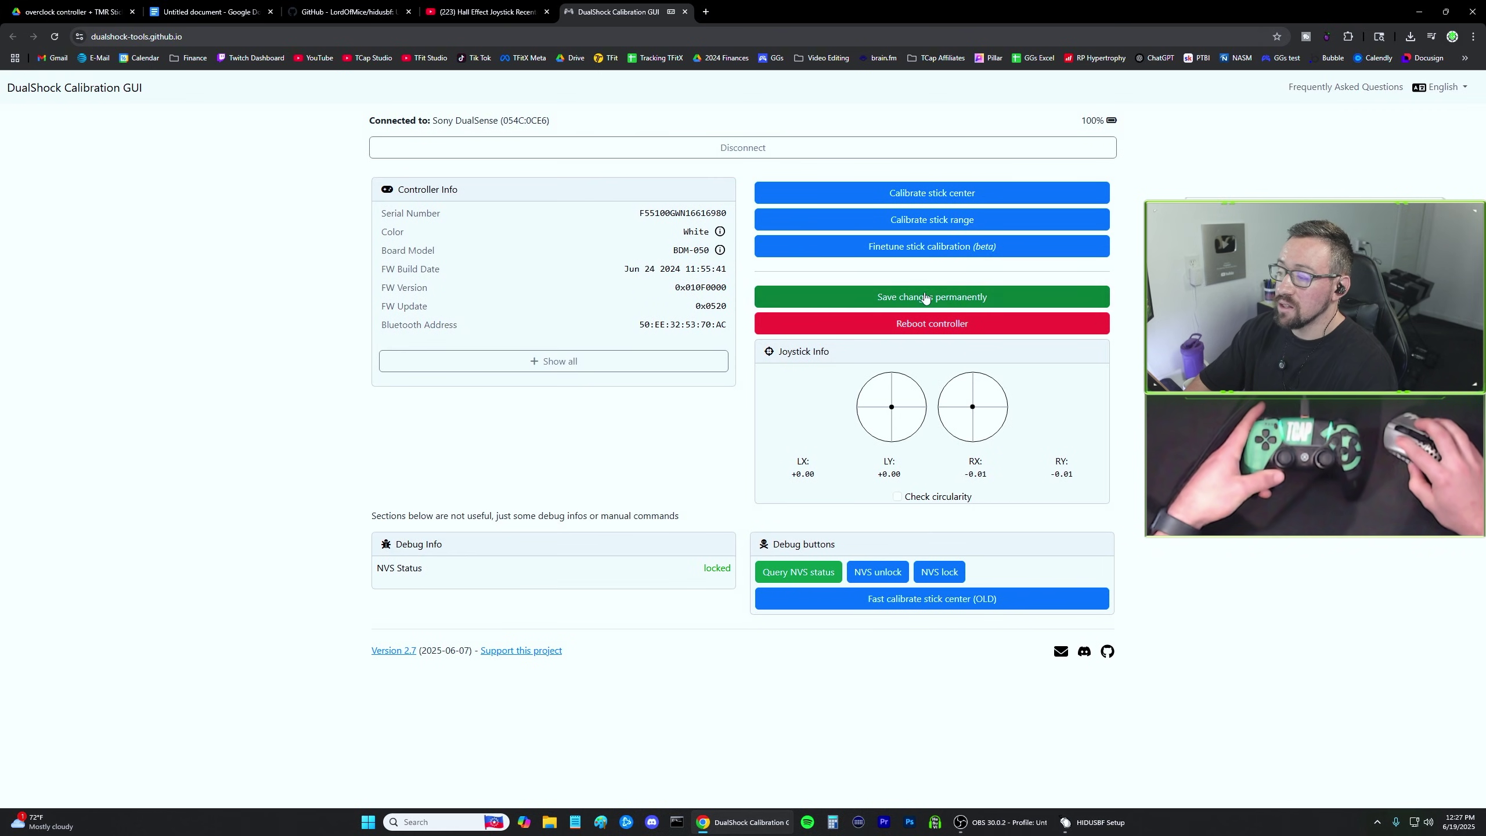
{"action": "left_click", "coordinate": [924, 298]}
{"action": "left_click", "coordinate": [860, 457]}
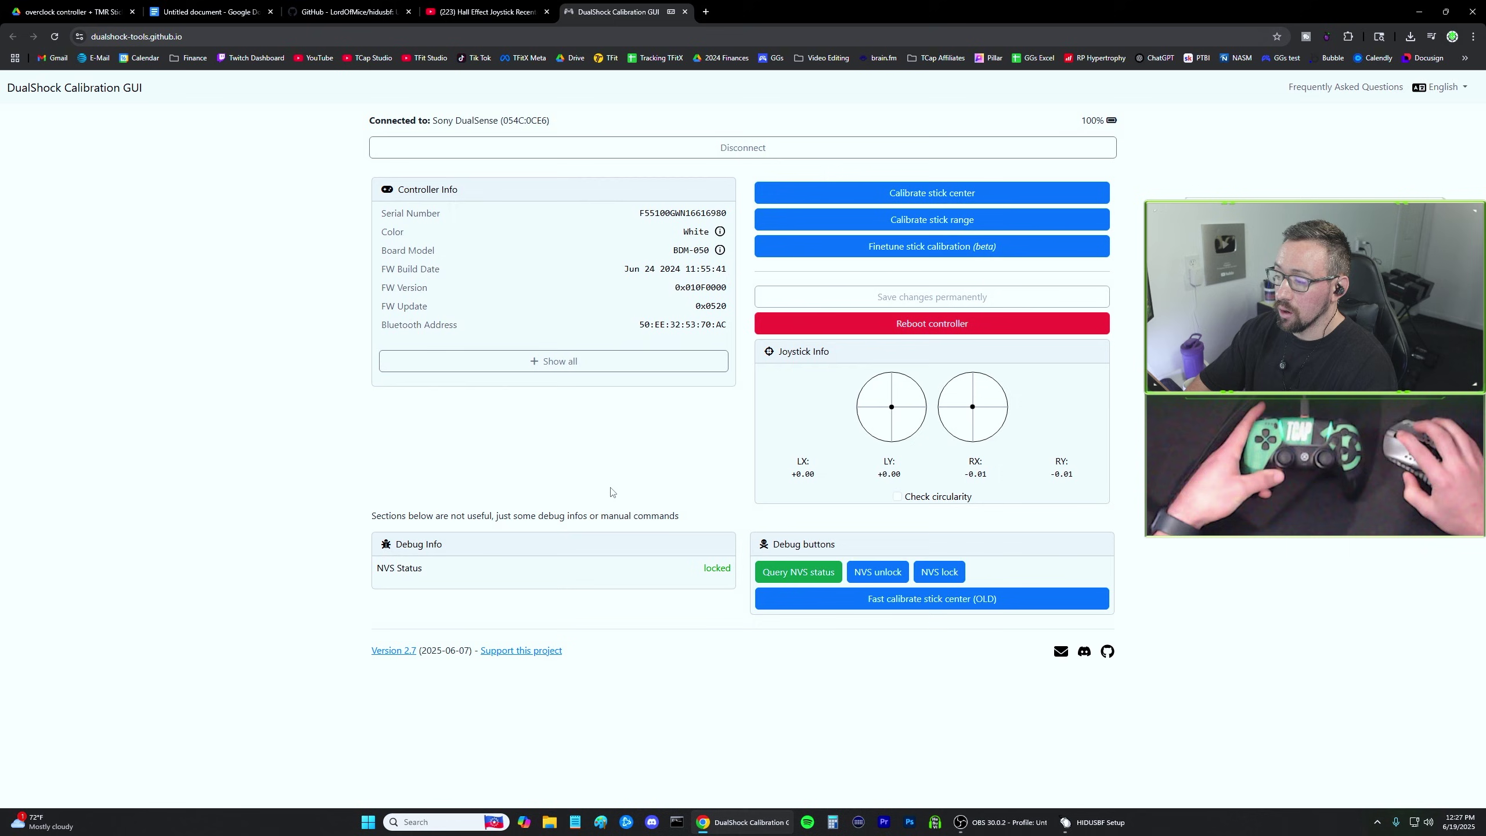